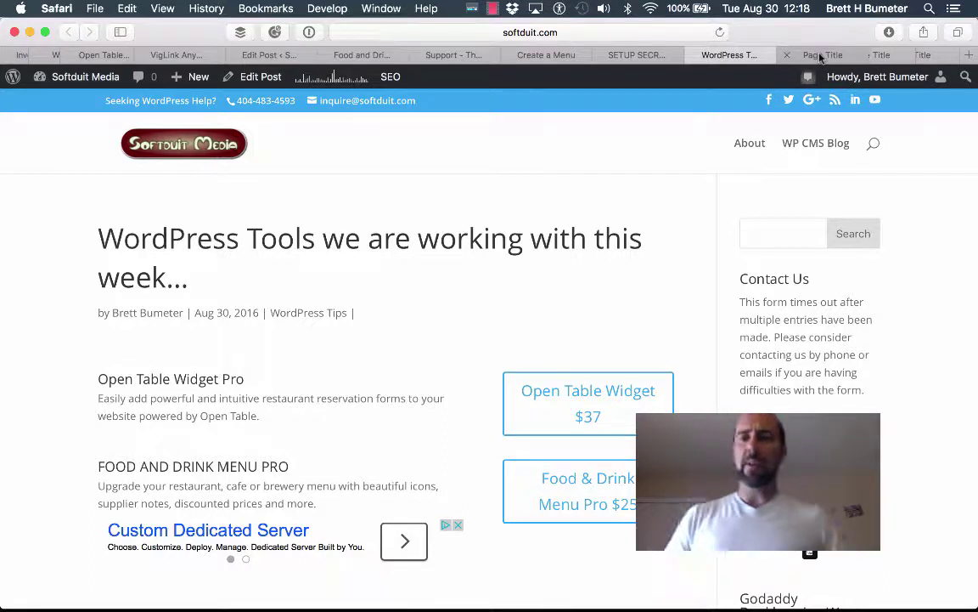
Step: View the local Afters dessert menu file, then switch back to the WordPress Menus window
left_click(821, 55)
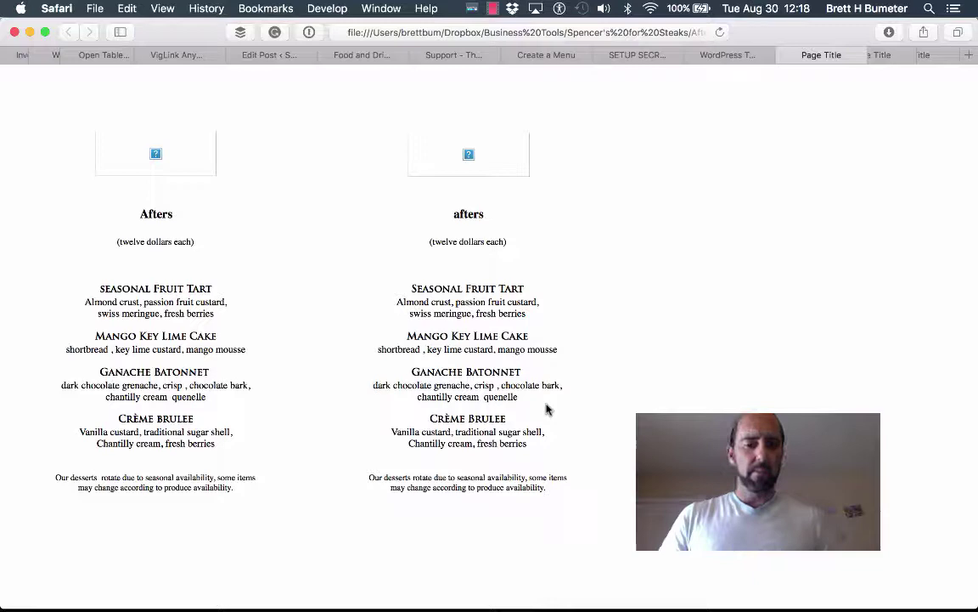
key("super+Tab")
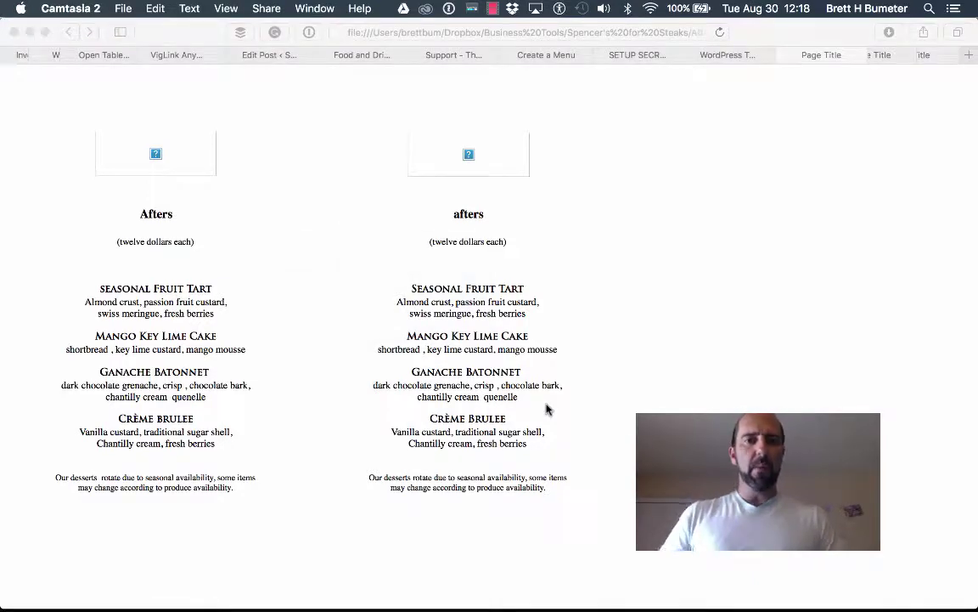
key("super+Tab")
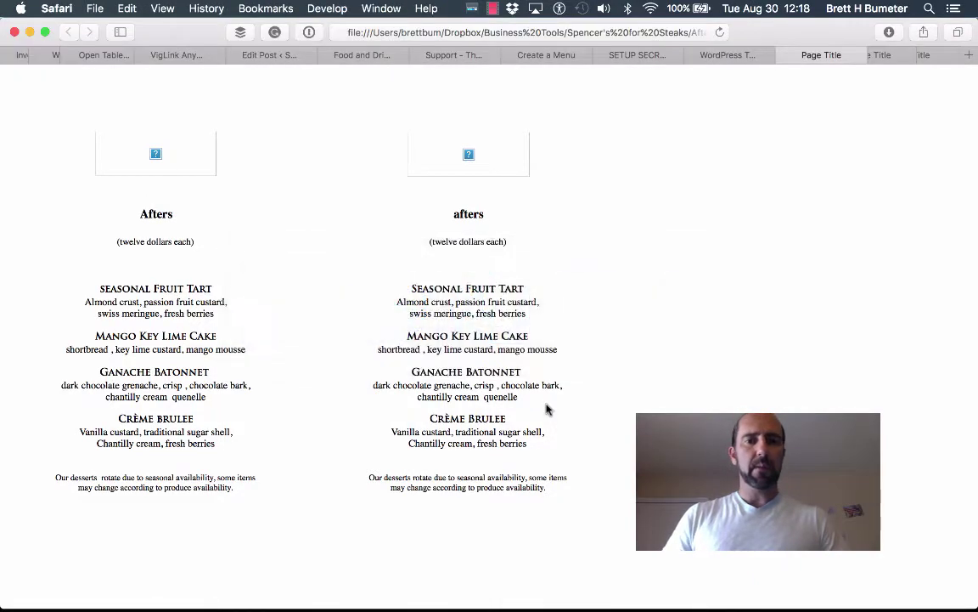
key("super+grave")
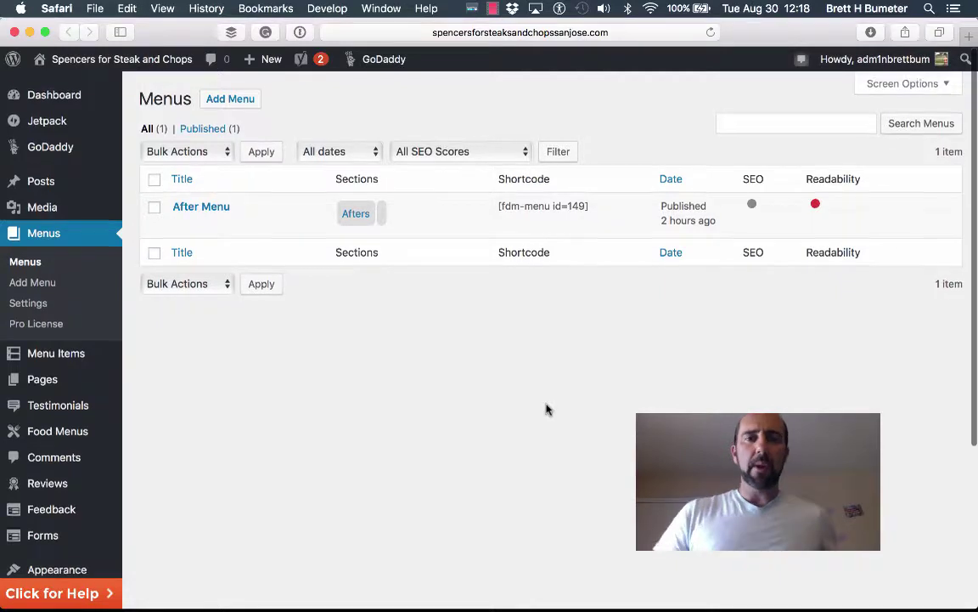
Step: Show the Pages flyout in the admin sidebar, with All Pages and Add New
scroll(547, 410, "up", 2)
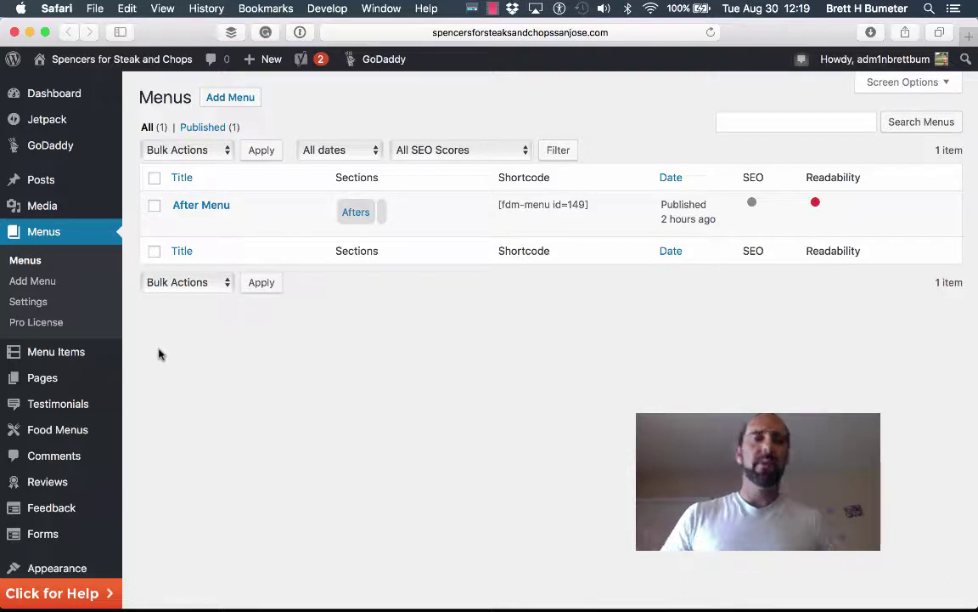
mouse_move(68, 378)
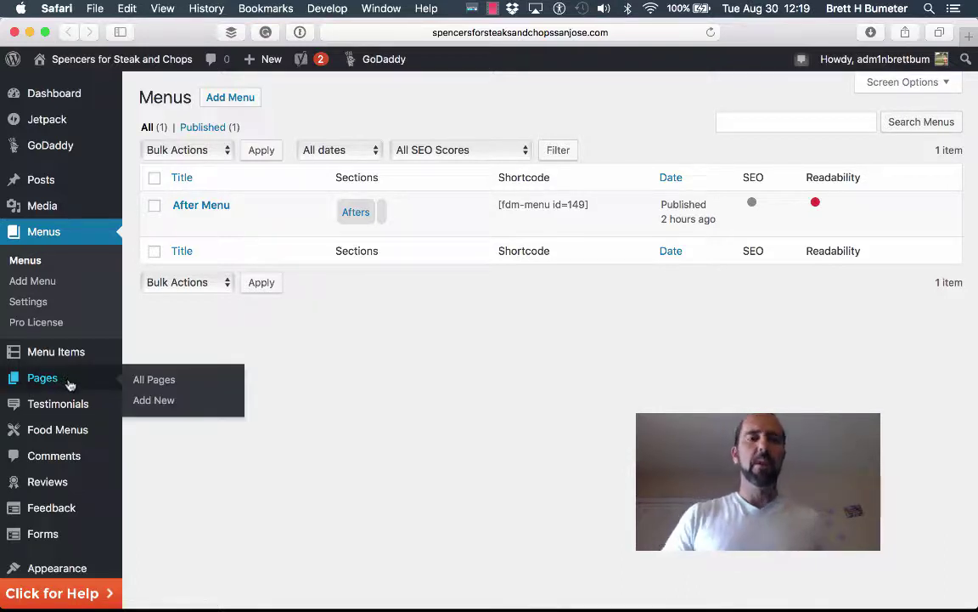
Step: Open All Pages in a new tab and preview the draft Menus page
right_click(158, 383)
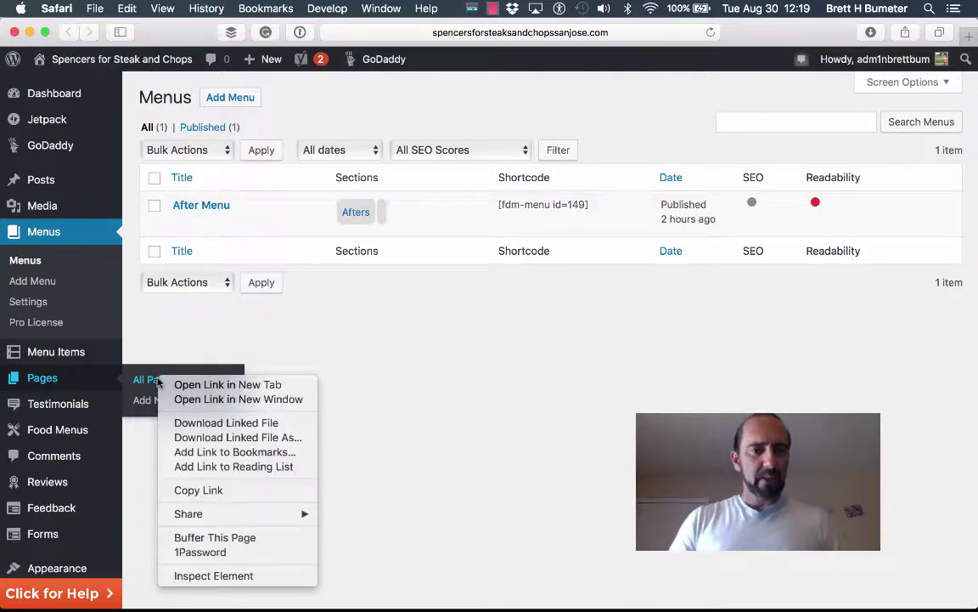
left_click(186, 387)
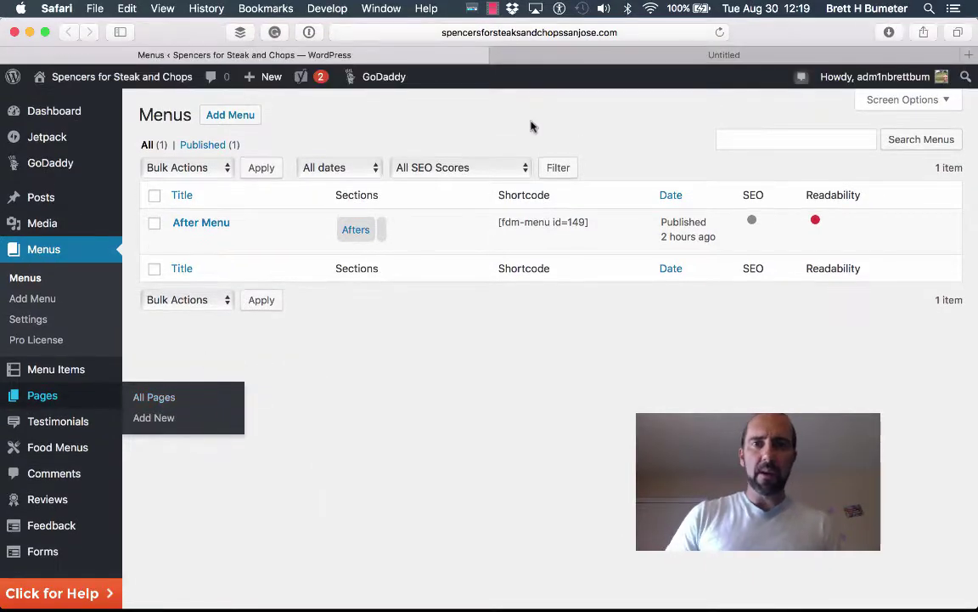
left_click(566, 59)
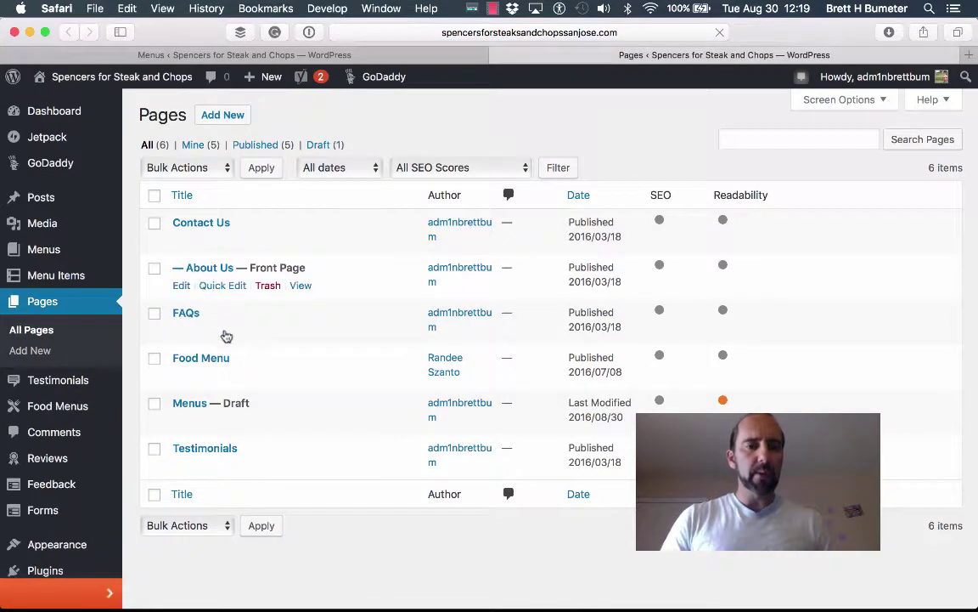
mouse_move(201, 417)
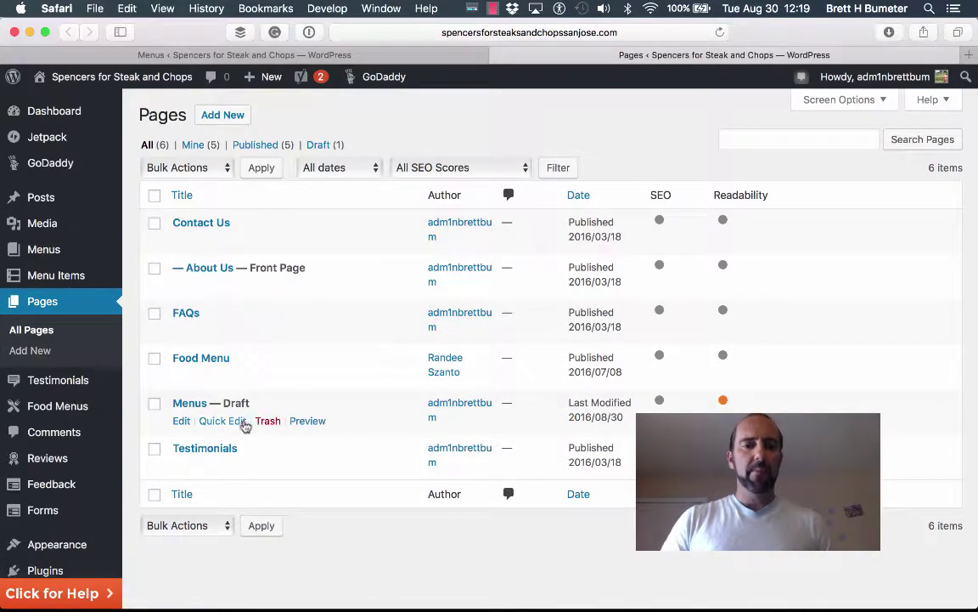
left_click(308, 422)
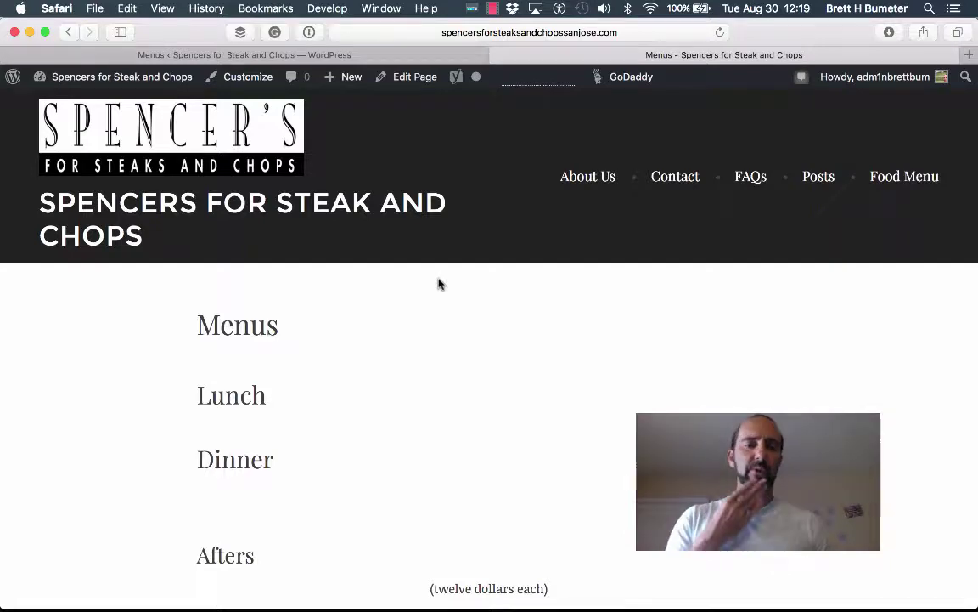
Step: Inspect the Afters section: twelve dollars each, Seasonal Fruit Tart and Mango Key Lime Cake
scroll(439, 283, "down", 10)
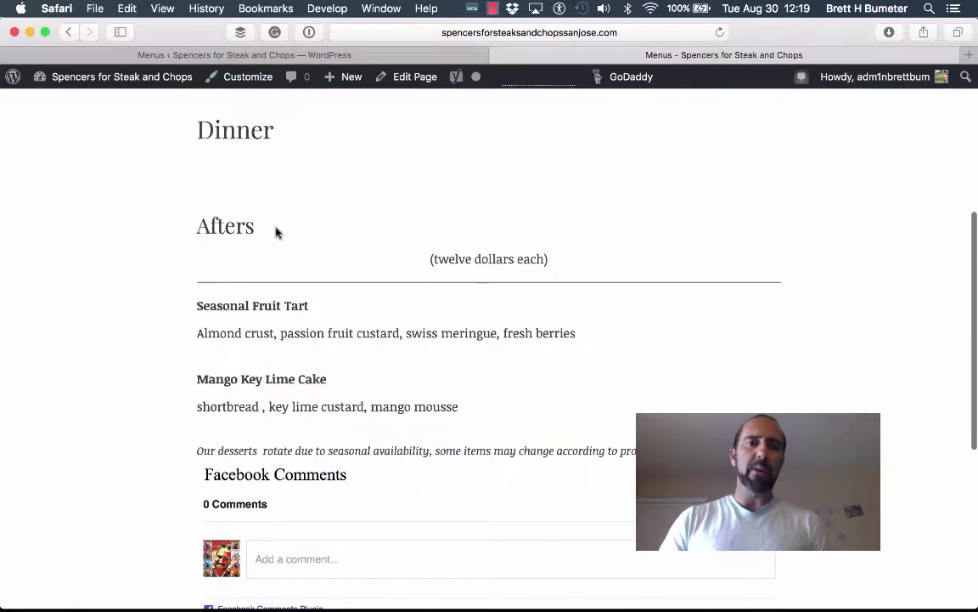
left_click_drag(275, 227, 175, 227)
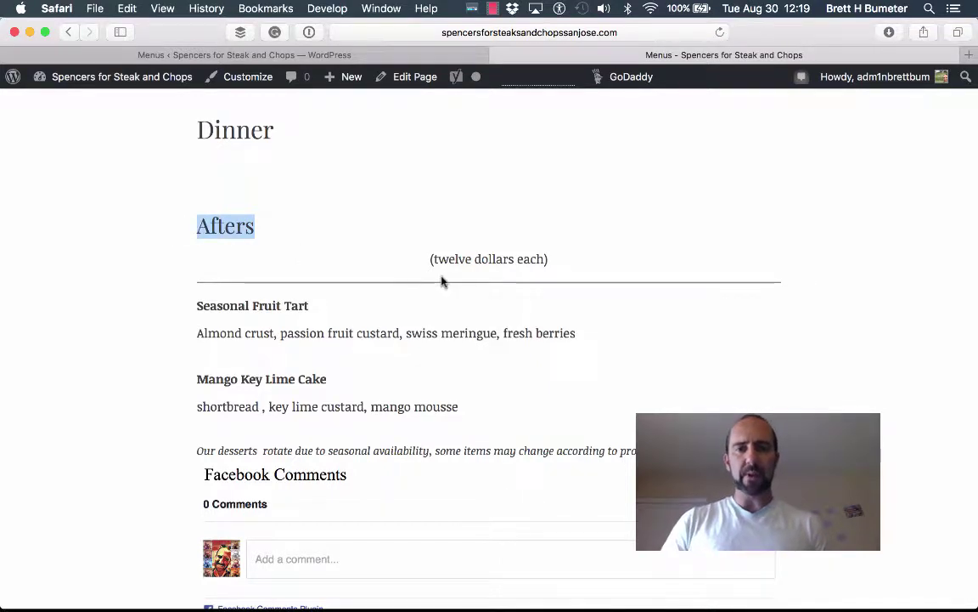
left_click(264, 235)
left_click_drag(264, 235, 183, 231)
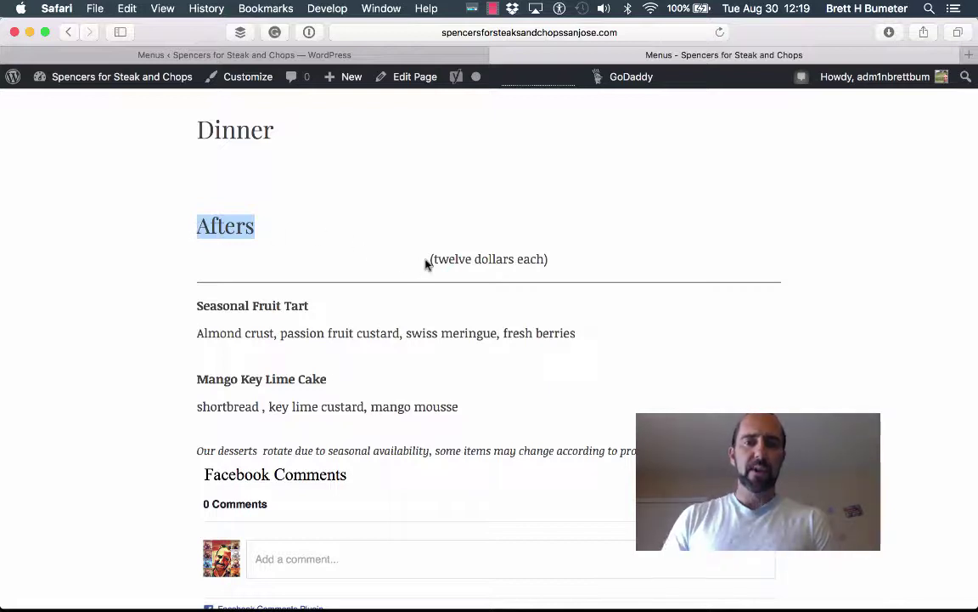
left_click_drag(430, 260, 543, 269)
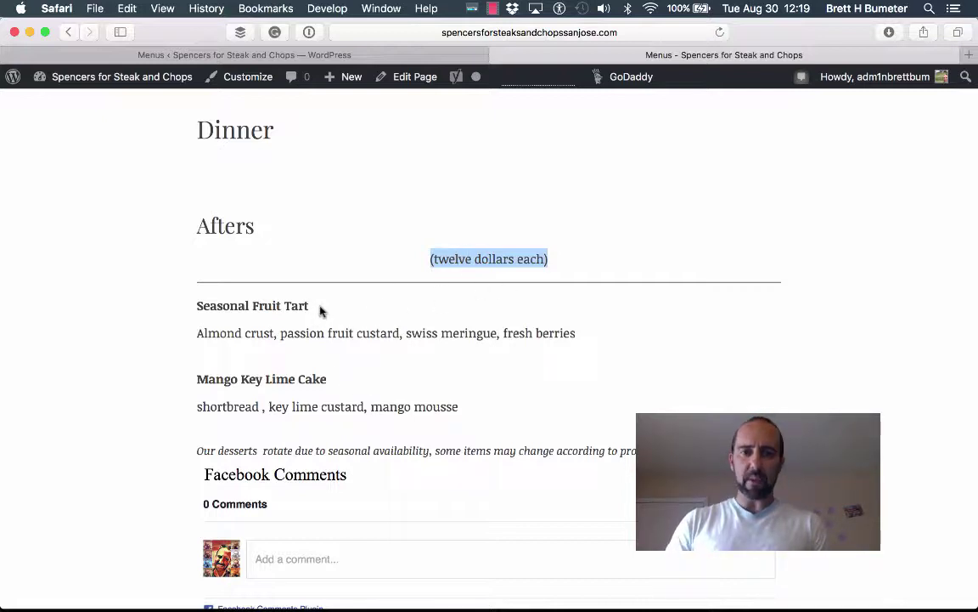
left_click_drag(320, 311, 201, 318)
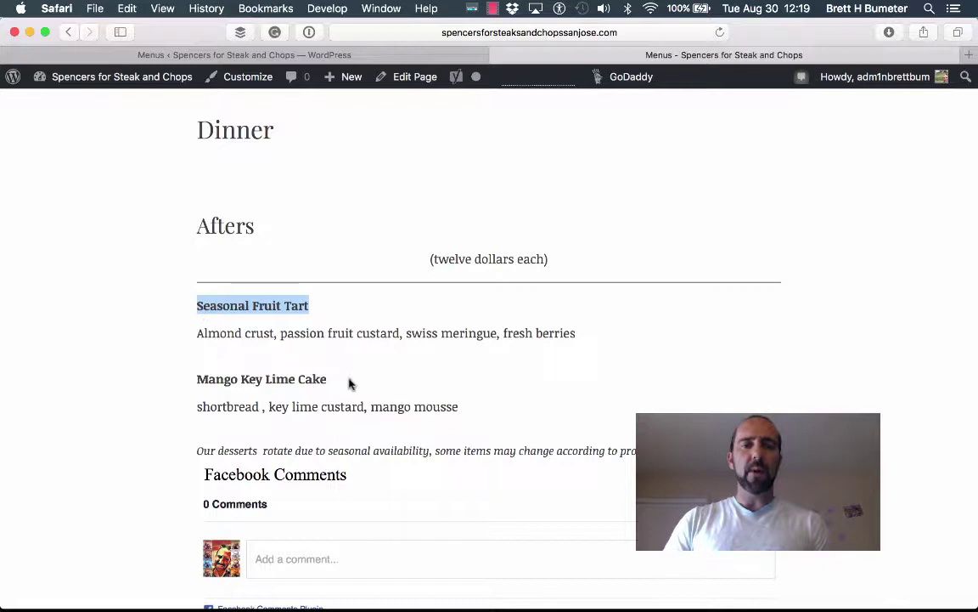
left_click_drag(333, 380, 179, 376)
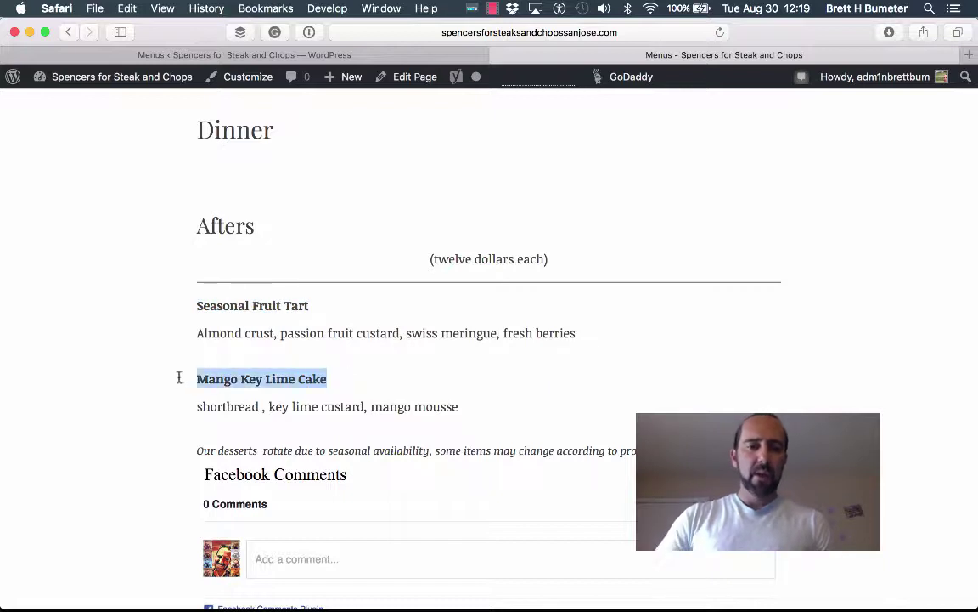
left_click(331, 382)
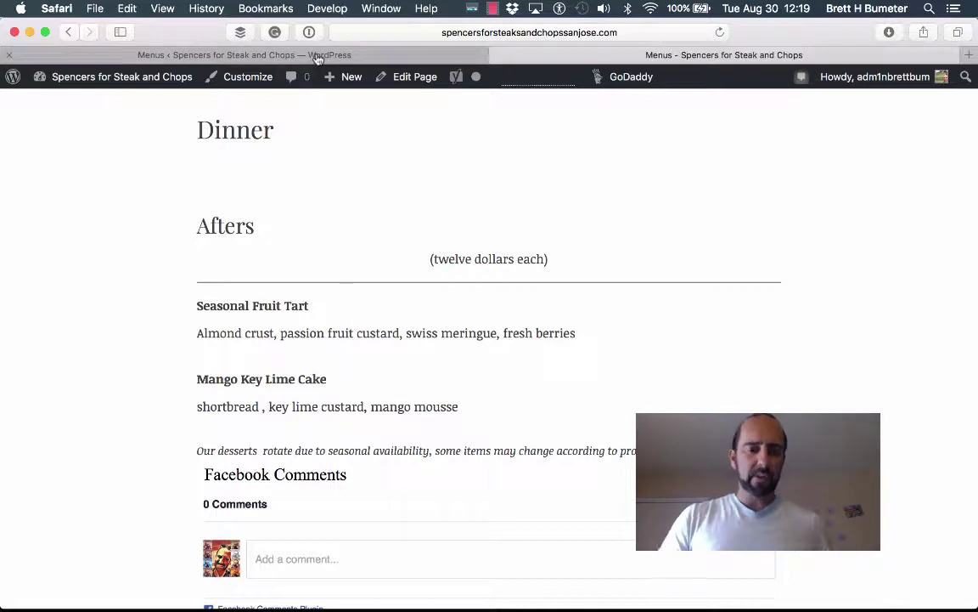
Step: Compare the local file's Afters items, copy the Ganache Batonnet heading, and return to WordPress
key("super+grave")
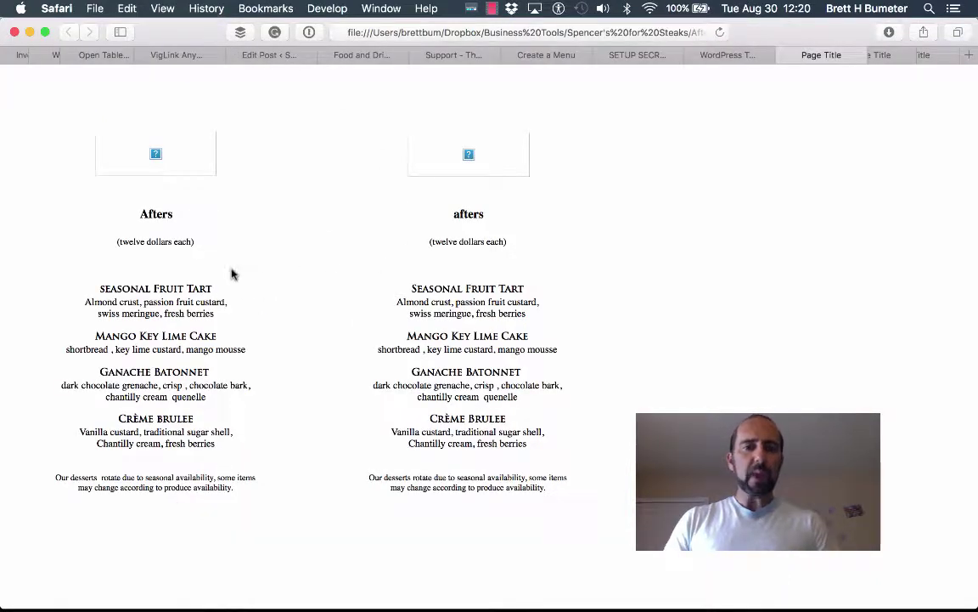
left_click_drag(219, 295, 81, 286)
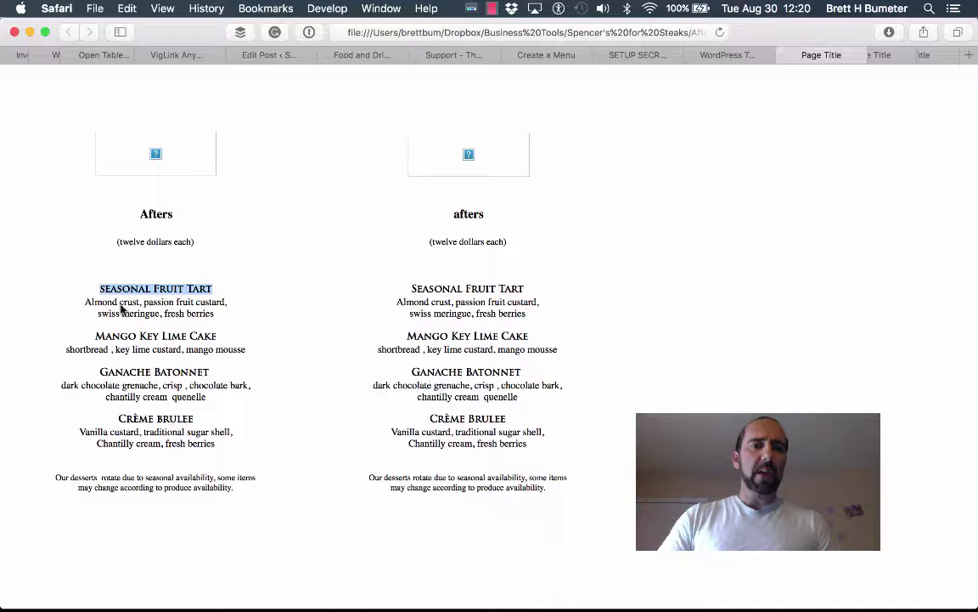
left_click_drag(226, 340, 70, 340)
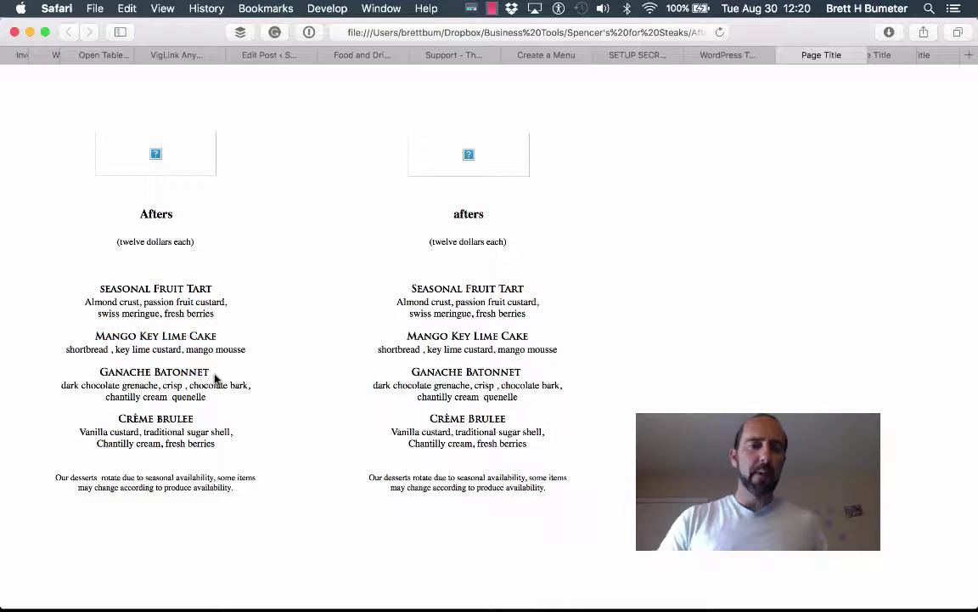
triple_click(96, 375)
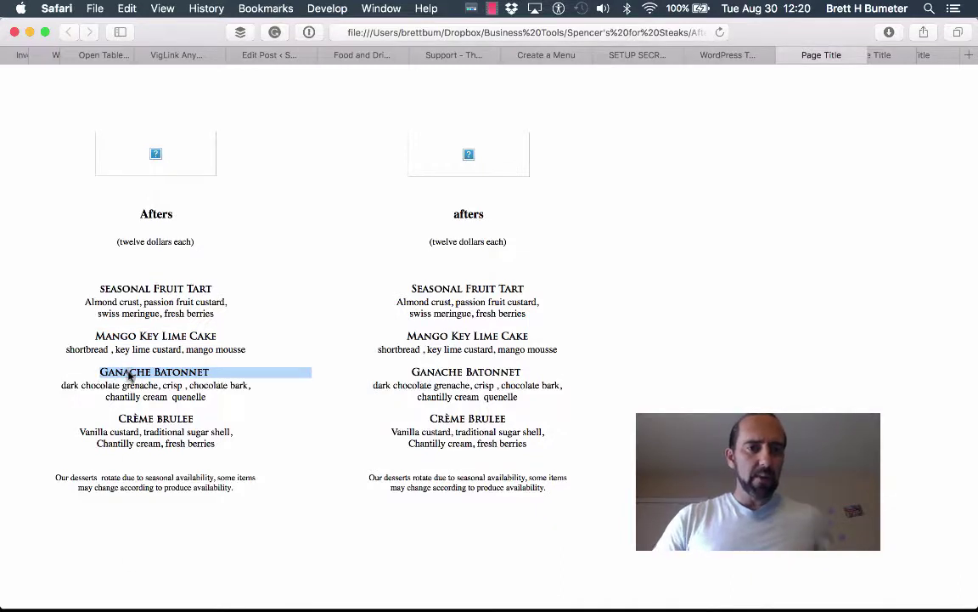
right_click(126, 373)
left_click(157, 416)
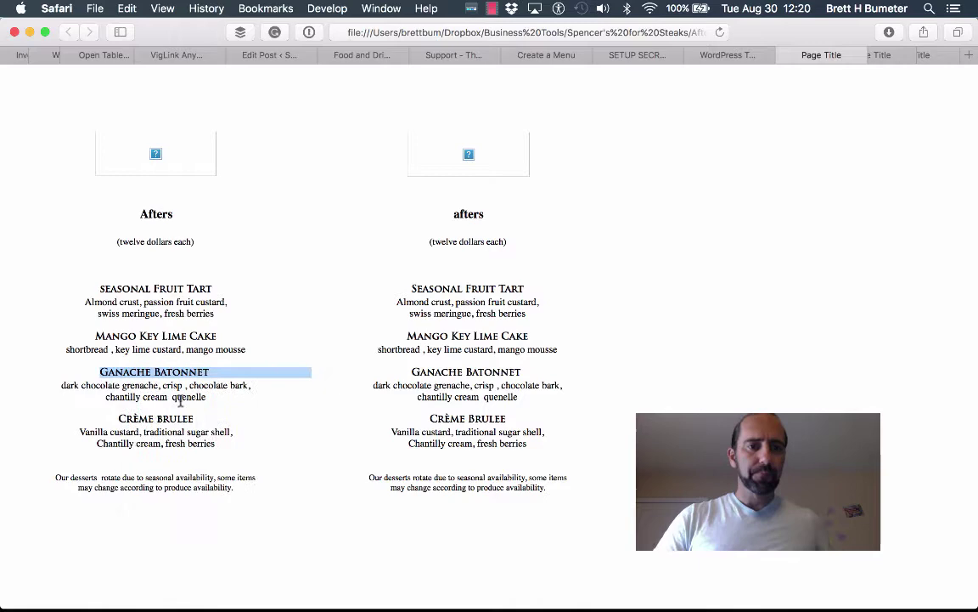
key("super+grave")
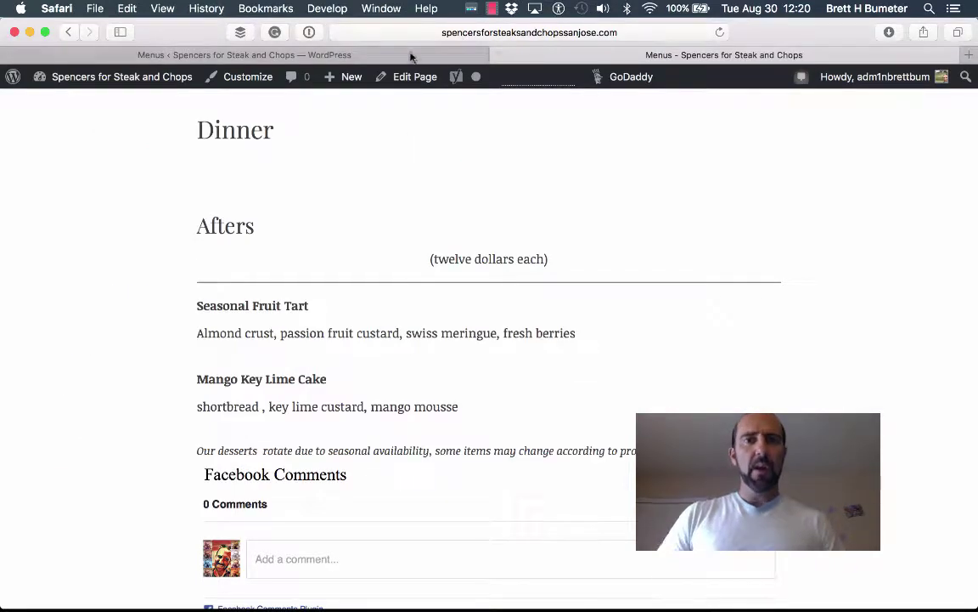
Step: Open the Menu Items list from the sidebar of the WordPress admin tab
left_click(372, 52)
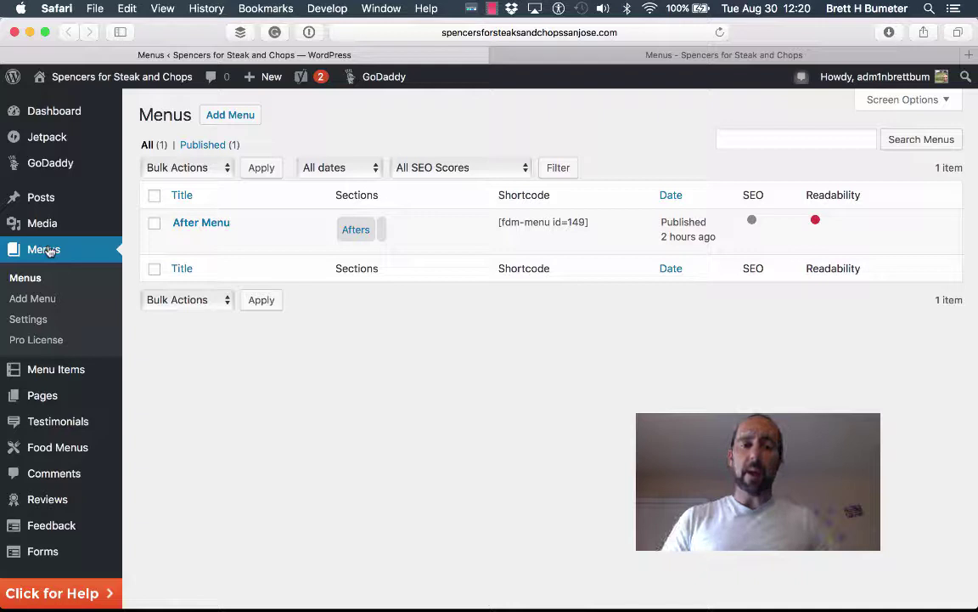
mouse_move(88, 369)
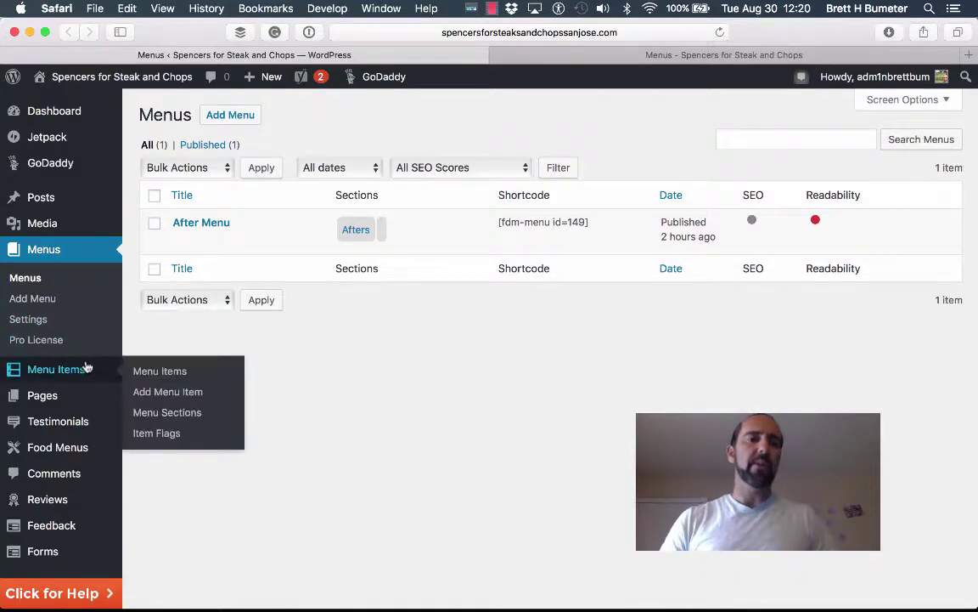
left_click(179, 375)
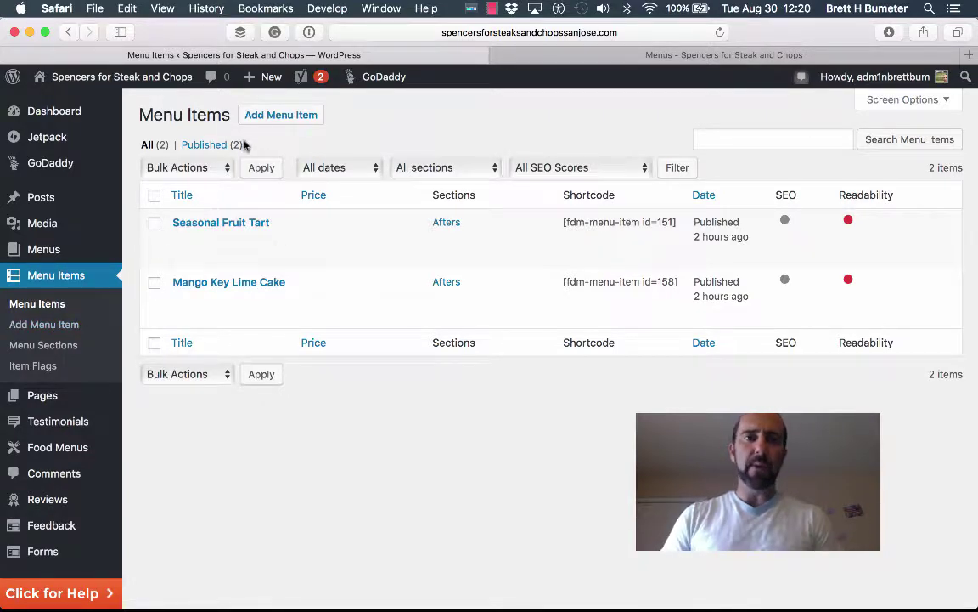
Step: Start a new menu item titled 'Ganache Batonnet' and copy its description from the local file
left_click(285, 118)
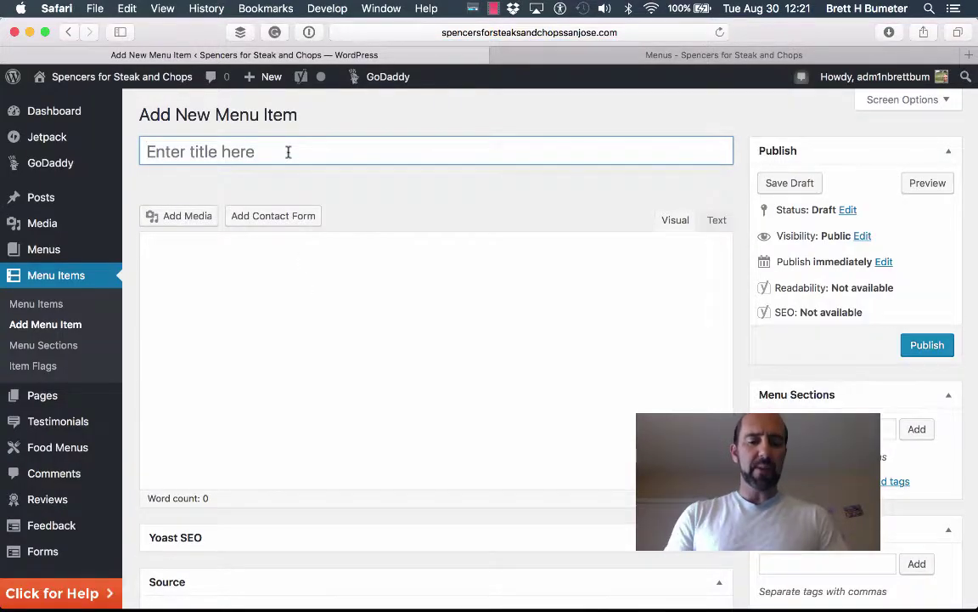
key("super+v")
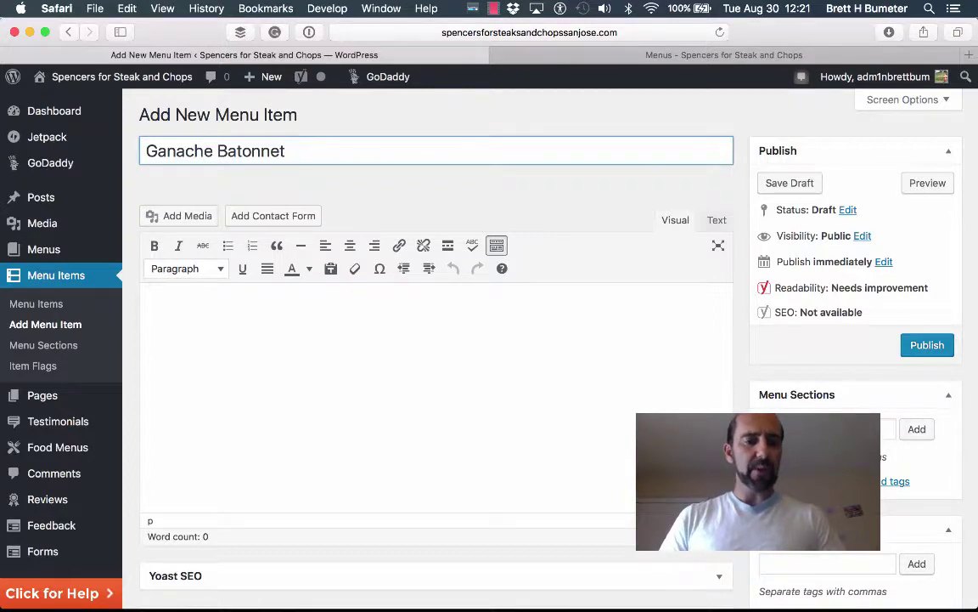
key("super+grave")
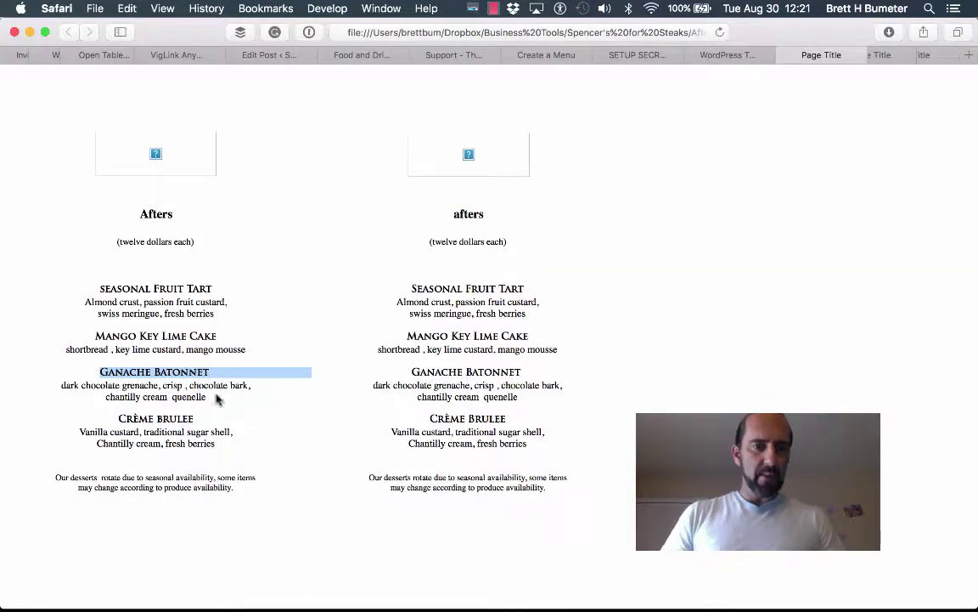
left_click_drag(211, 397, 53, 384)
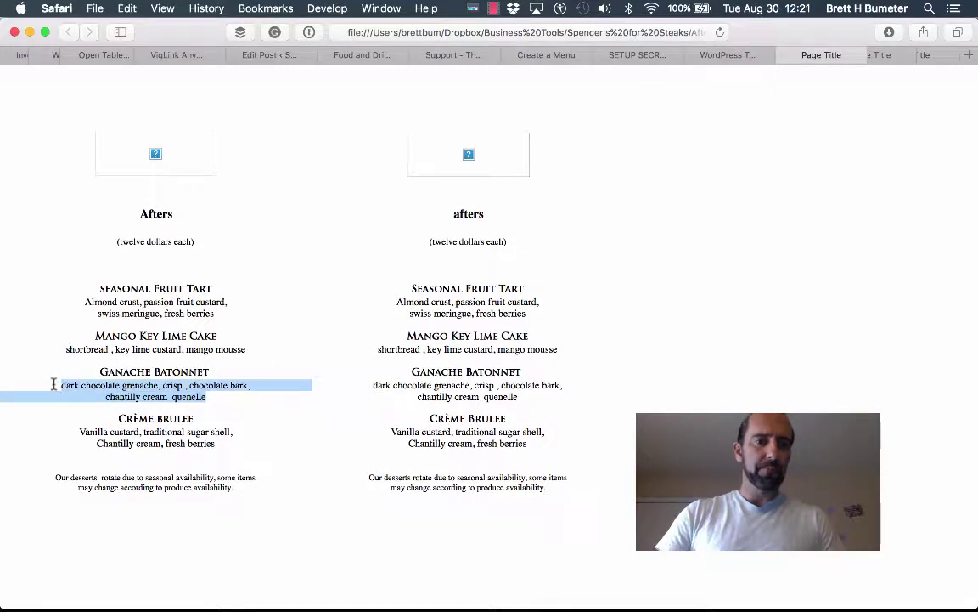
right_click(78, 385)
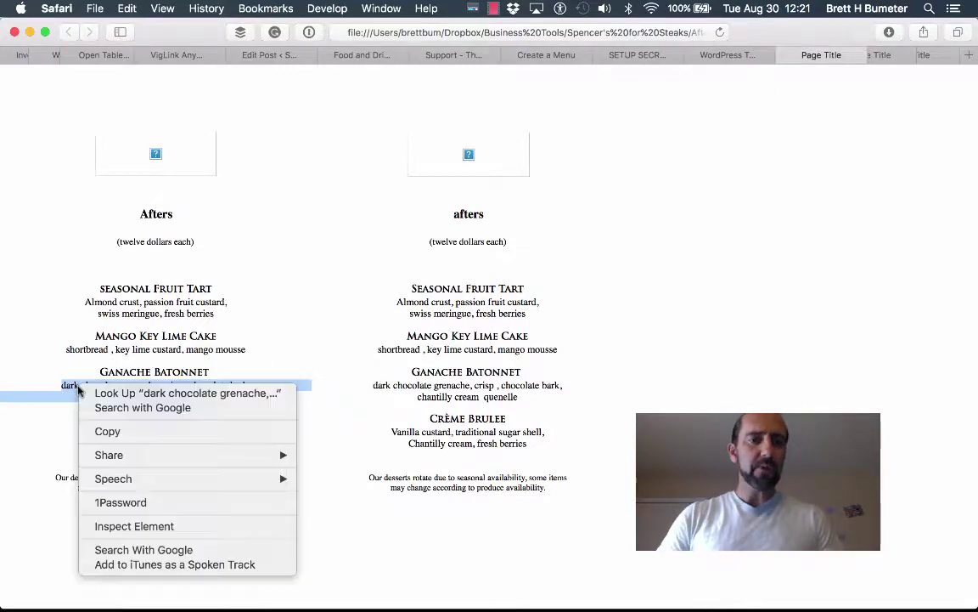
left_click(118, 433)
key("super+grave")
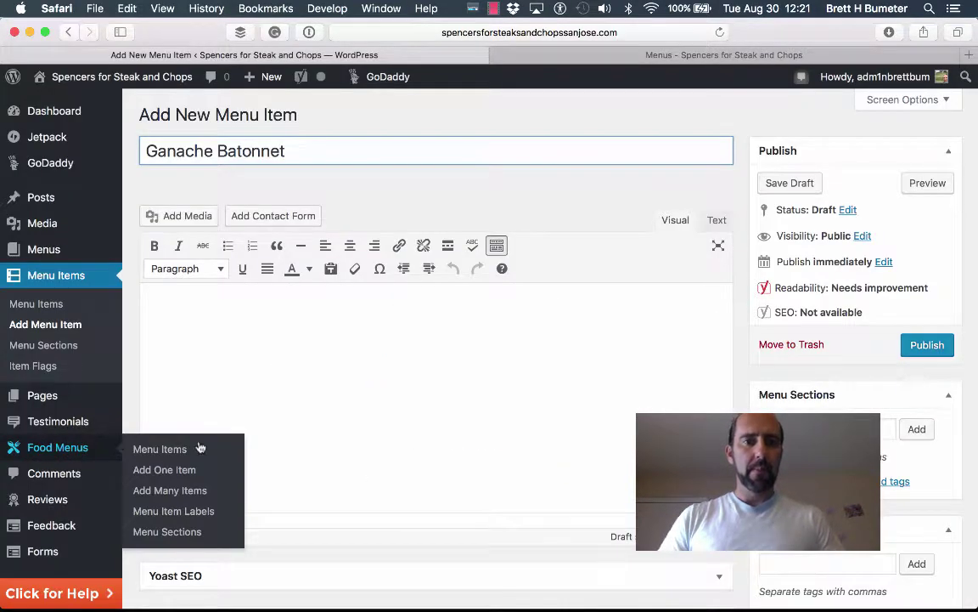
Step: Paste the description into the item body and join it into a single line
left_click(329, 348)
key("super+v")
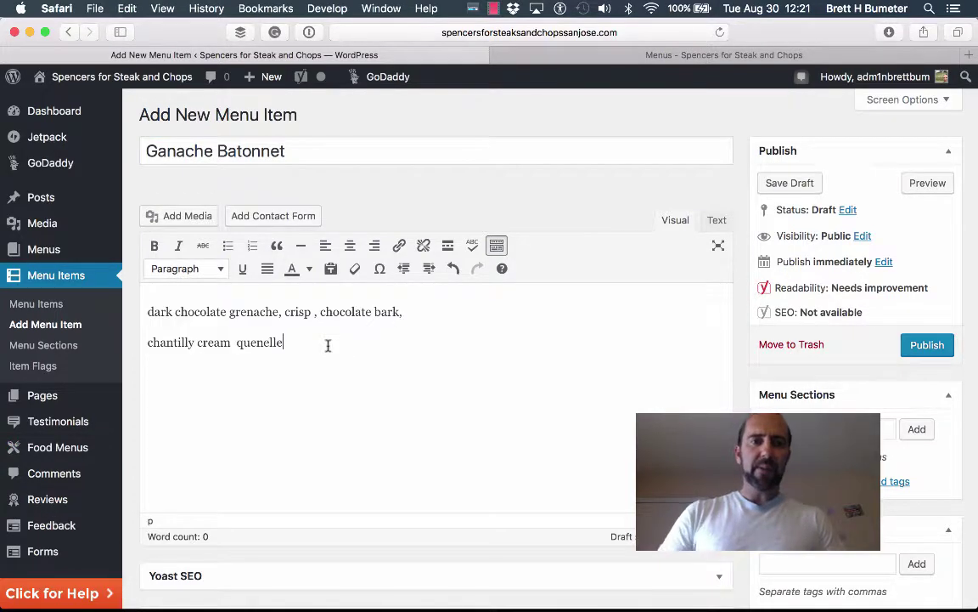
key("super+Left")
key("BackSpace")
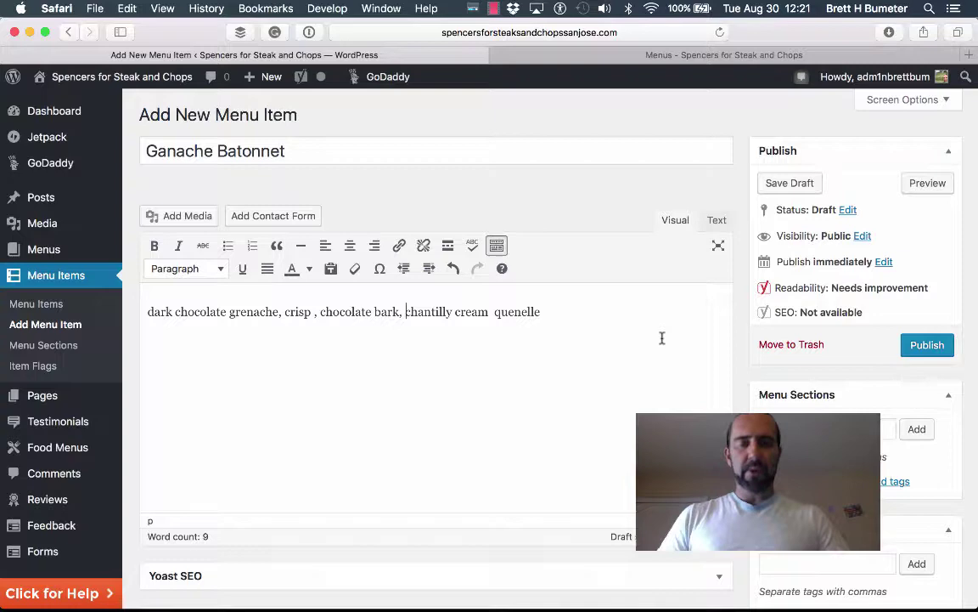
Step: Check the Regular Price and Menu Sections fields, then publish the Ganache Batonnet item
scroll(661, 338, "down", 6)
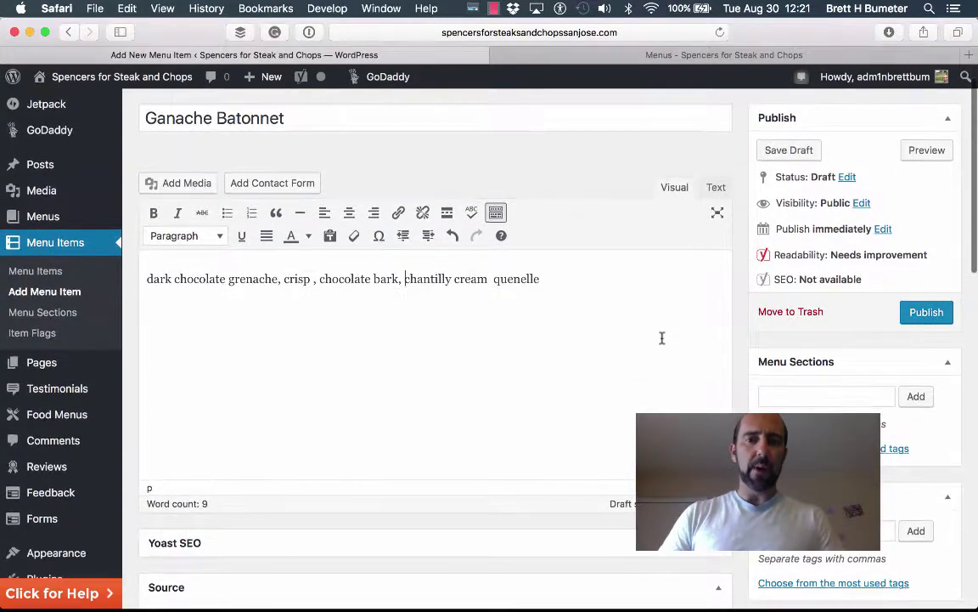
scroll(661, 338, "down", 10)
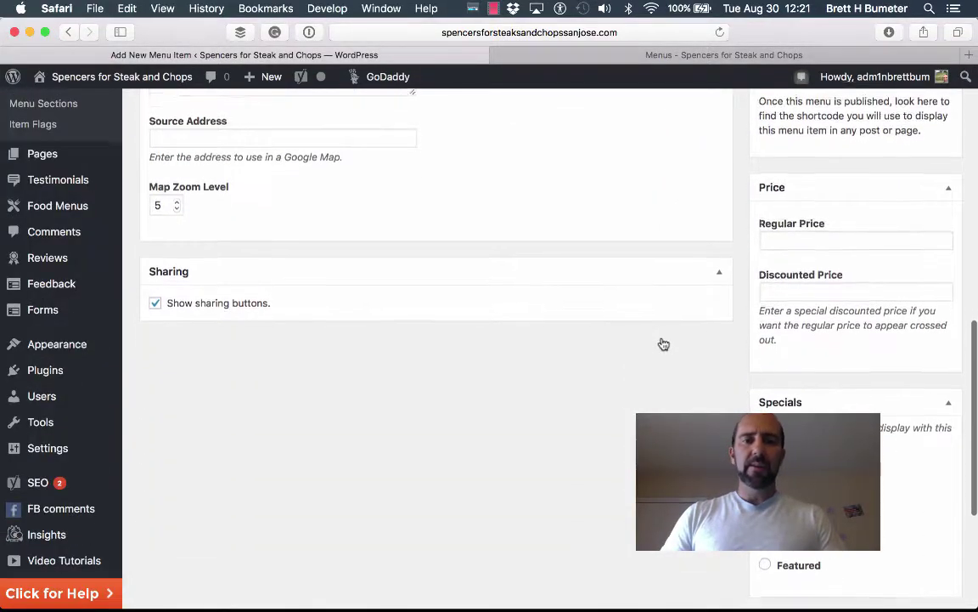
scroll(444, 320, "up", 13)
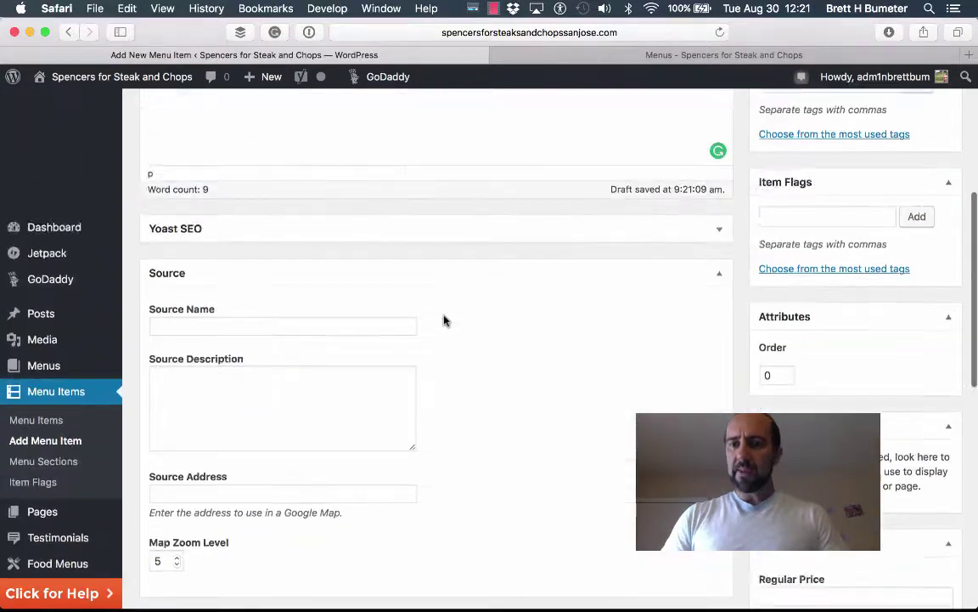
scroll(443, 320, "down", 2)
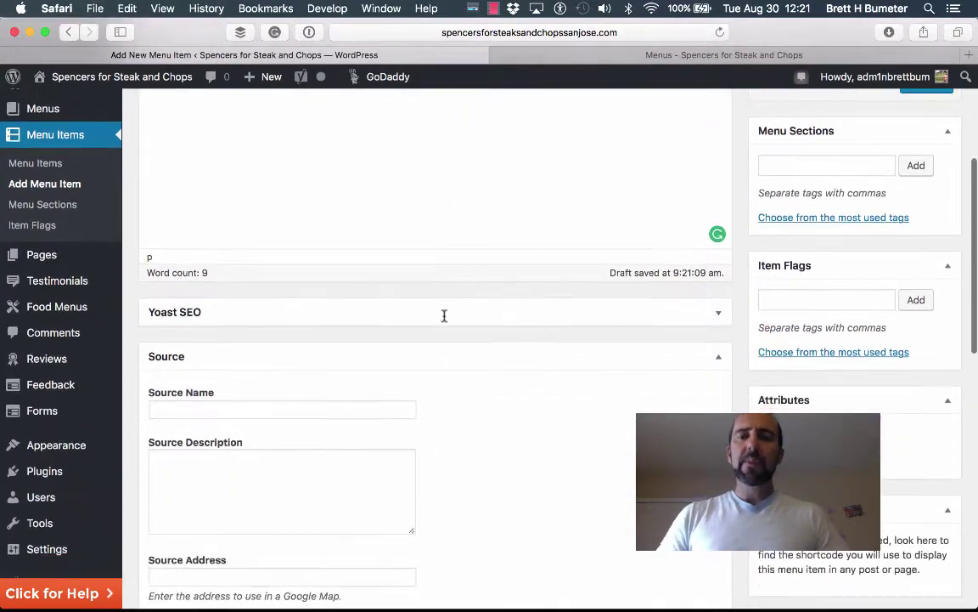
scroll(444, 315, "down", 10)
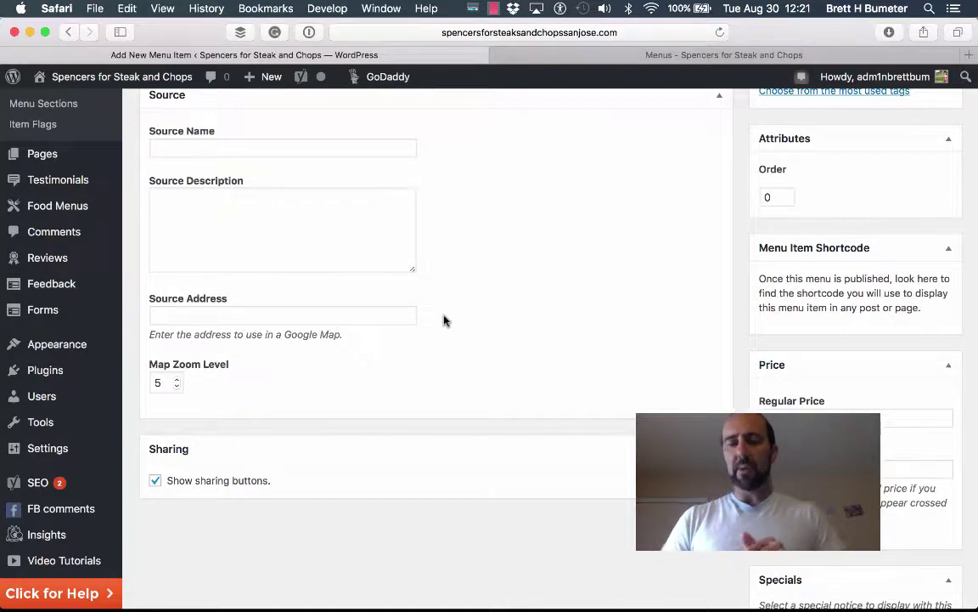
scroll(444, 318, "down", 5)
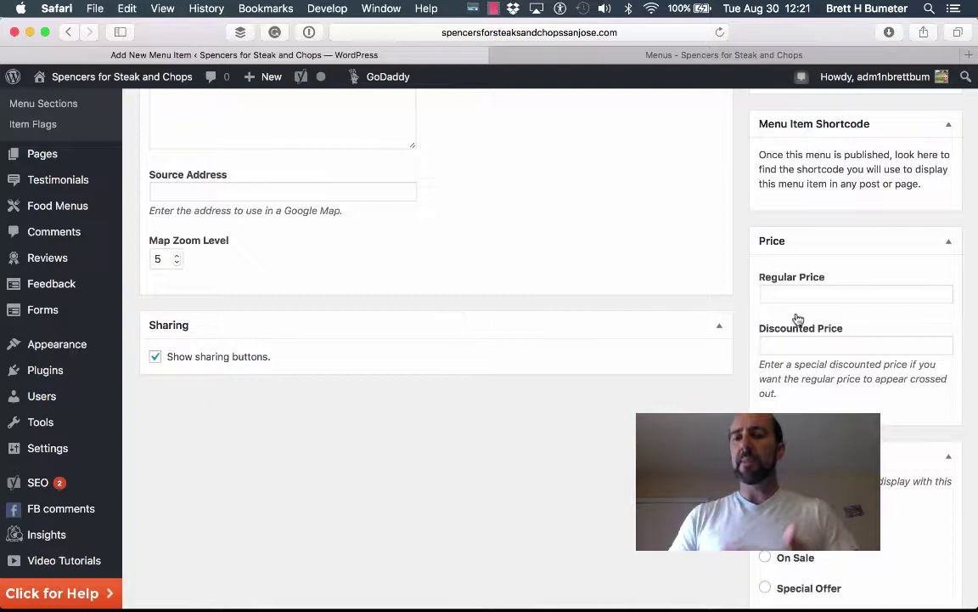
scroll(828, 345, "down", 2)
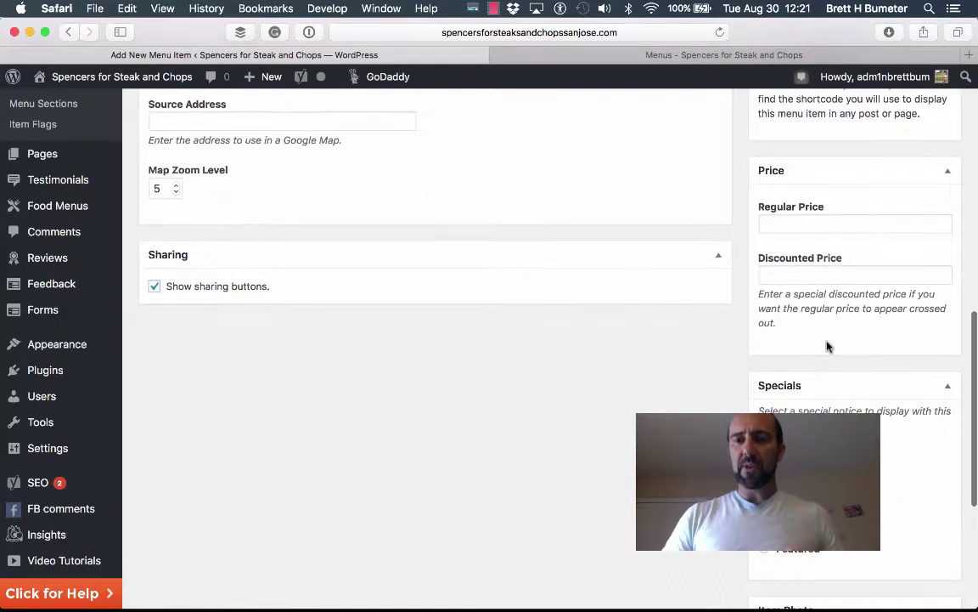
left_click(827, 225)
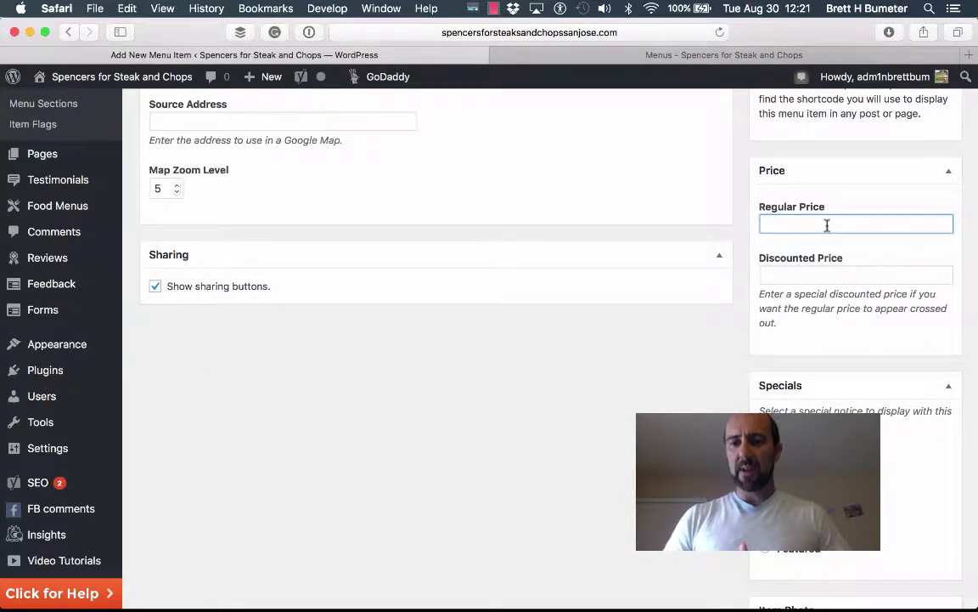
scroll(827, 225, "down", 3)
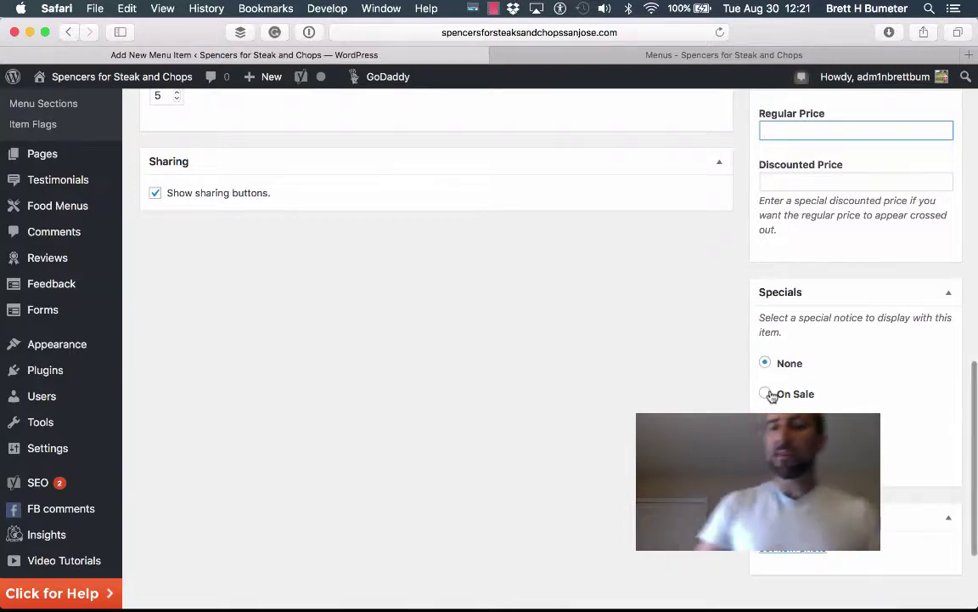
scroll(771, 396, "up", 9)
scroll(771, 396, "up", 6)
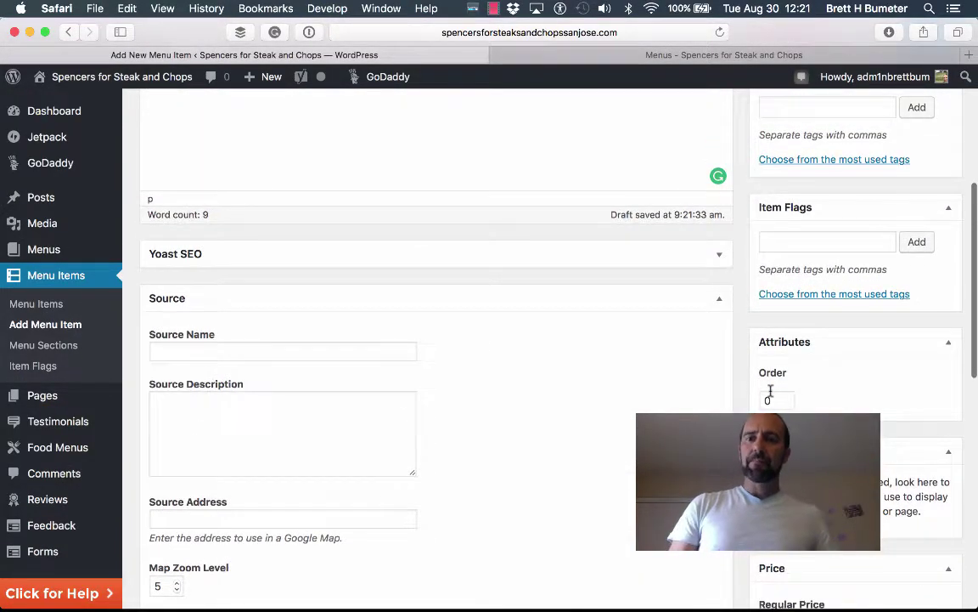
scroll(770, 390, "up", 6)
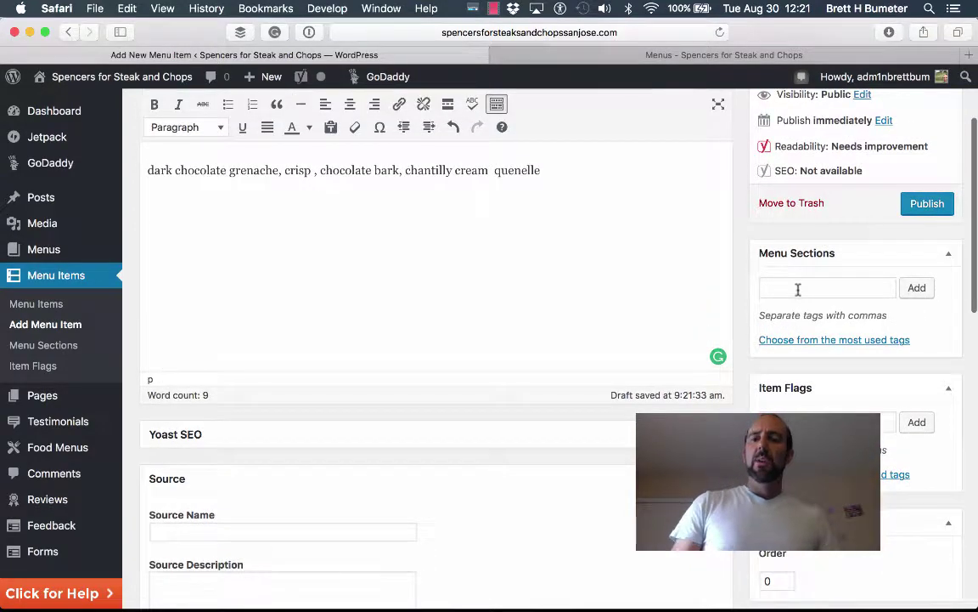
left_click(799, 290)
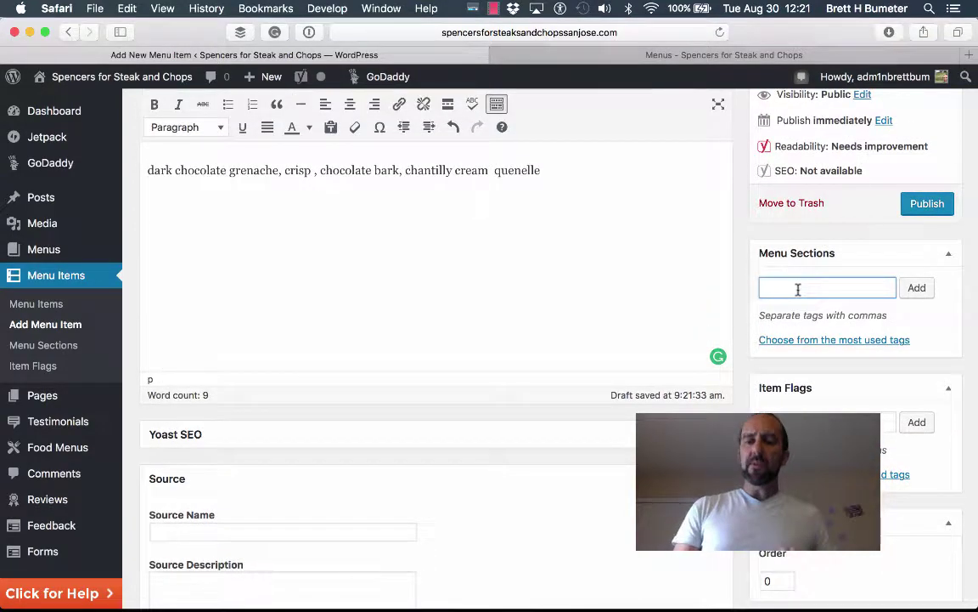
scroll(661, 279, "up", 5)
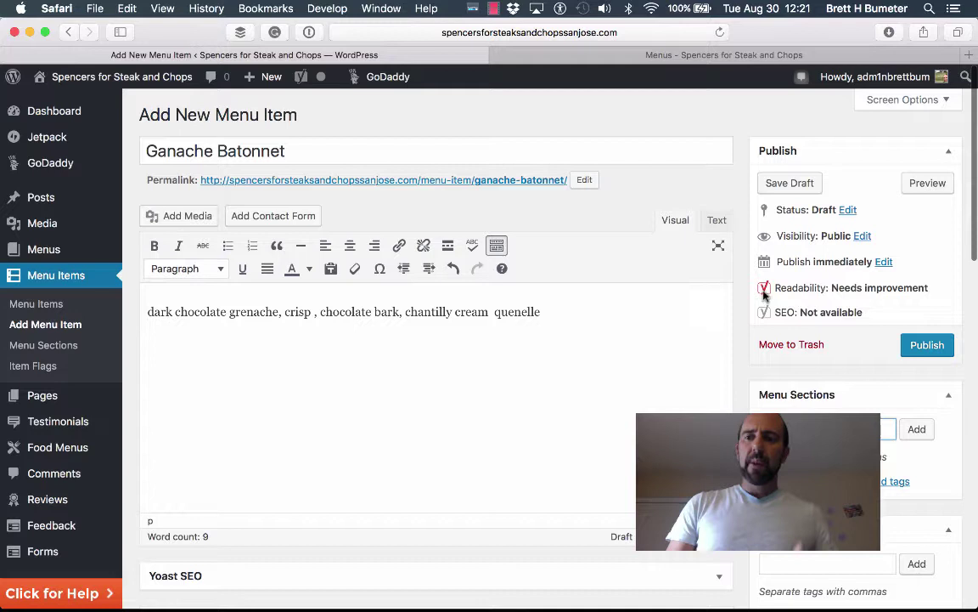
left_click(930, 345)
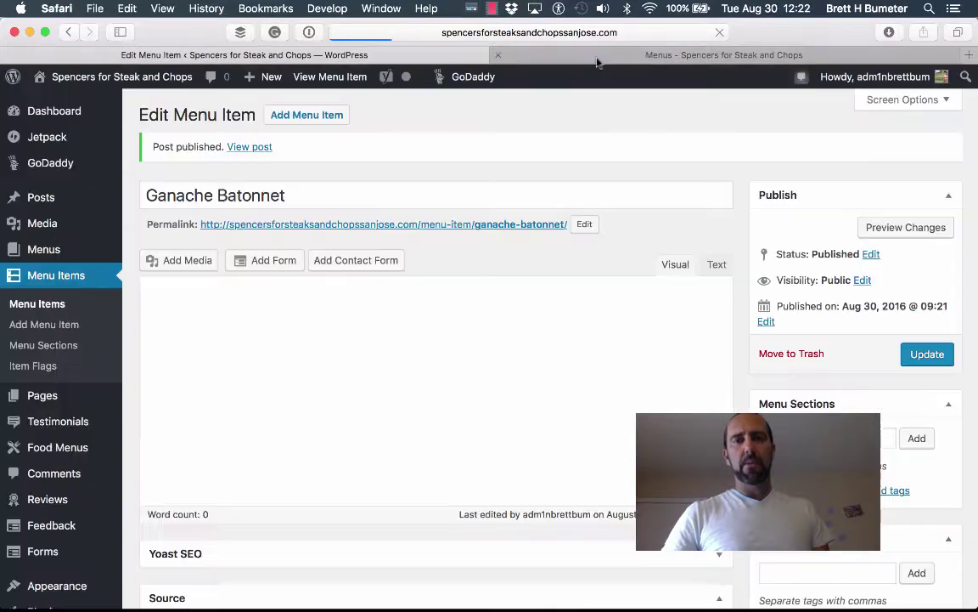
Step: Reload the live Menus page to check Afters, then return to the Ganache Batonnet edit tab
left_click(597, 56)
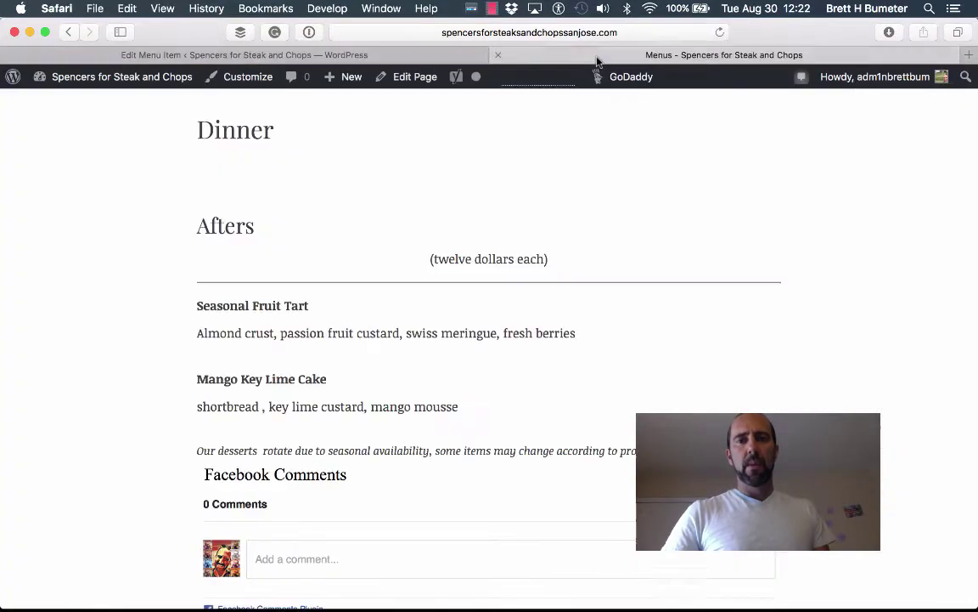
left_click(721, 34)
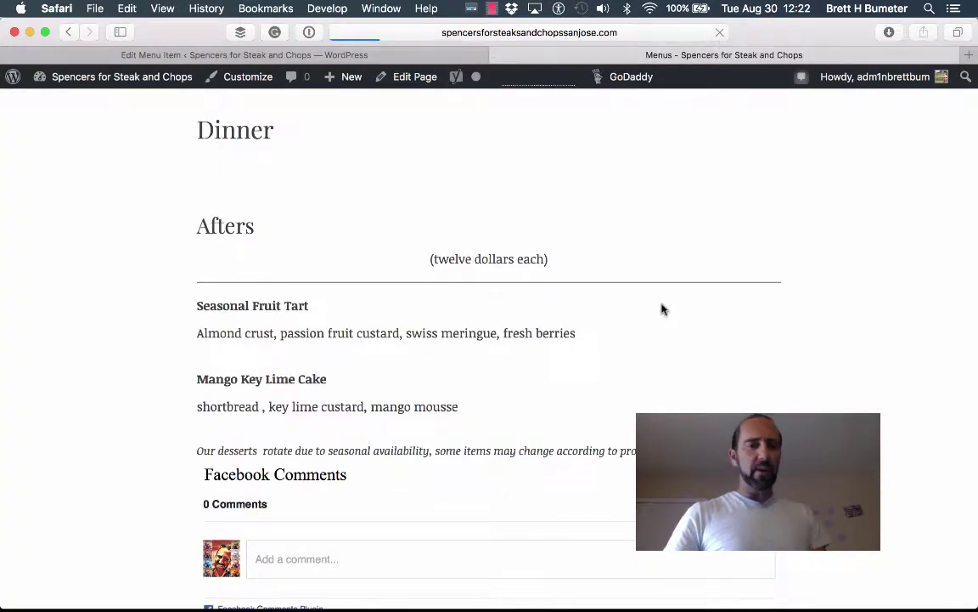
scroll(663, 310, "down", 5)
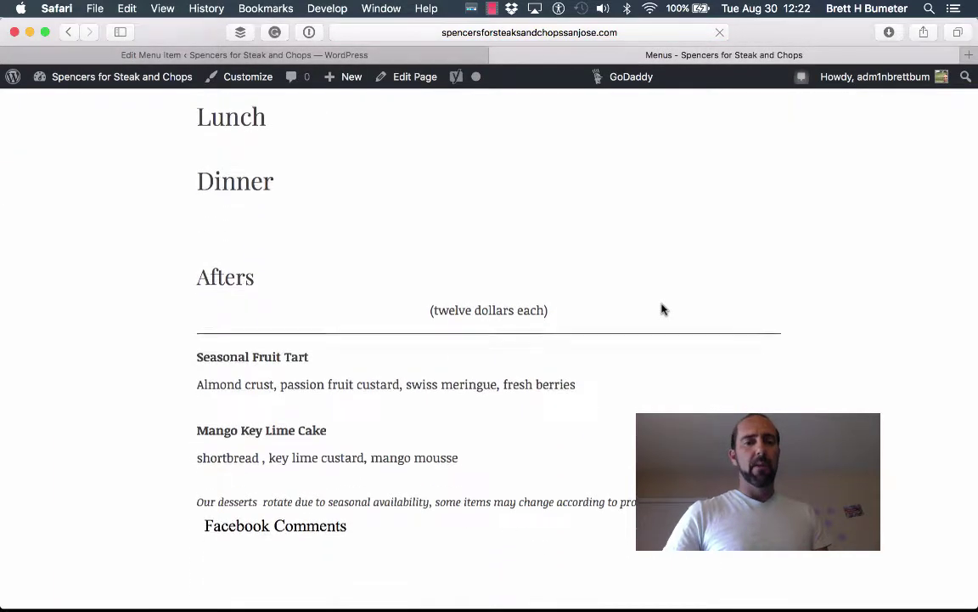
scroll(664, 310, "down", 1)
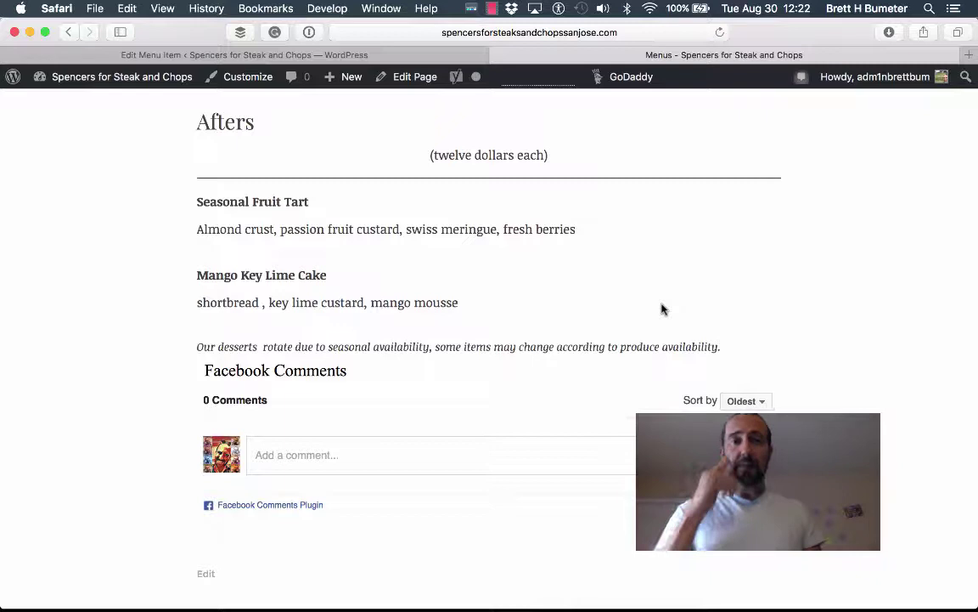
left_click(314, 57)
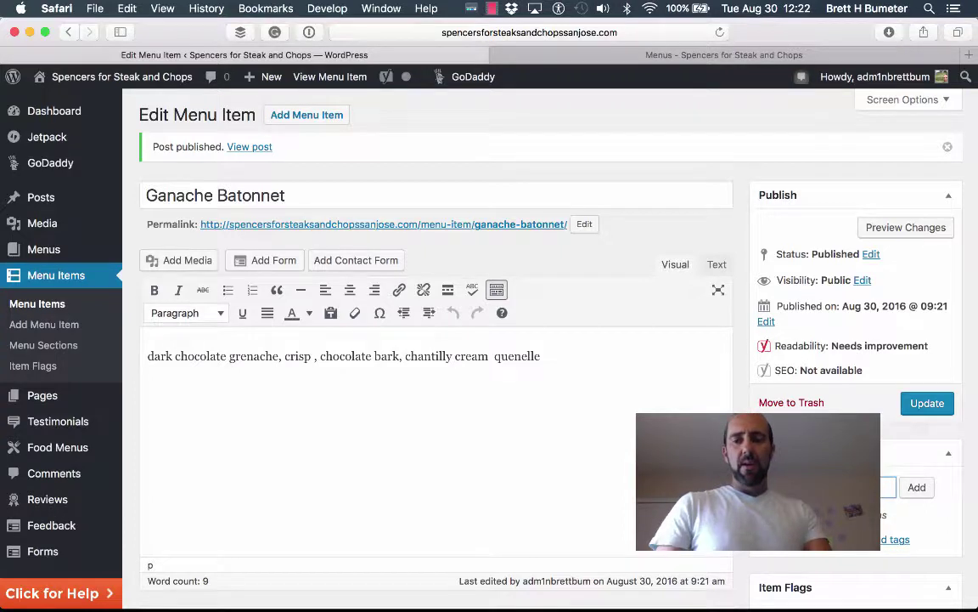
Step: Open the Menu Sections page in a new tab, showing Afters with 2 items
right_click(58, 349)
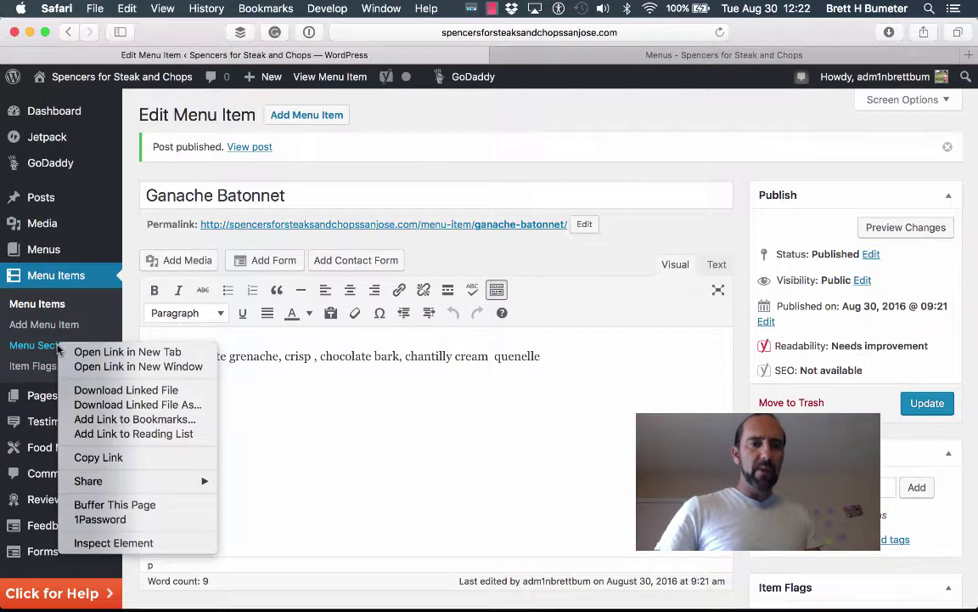
left_click(93, 350)
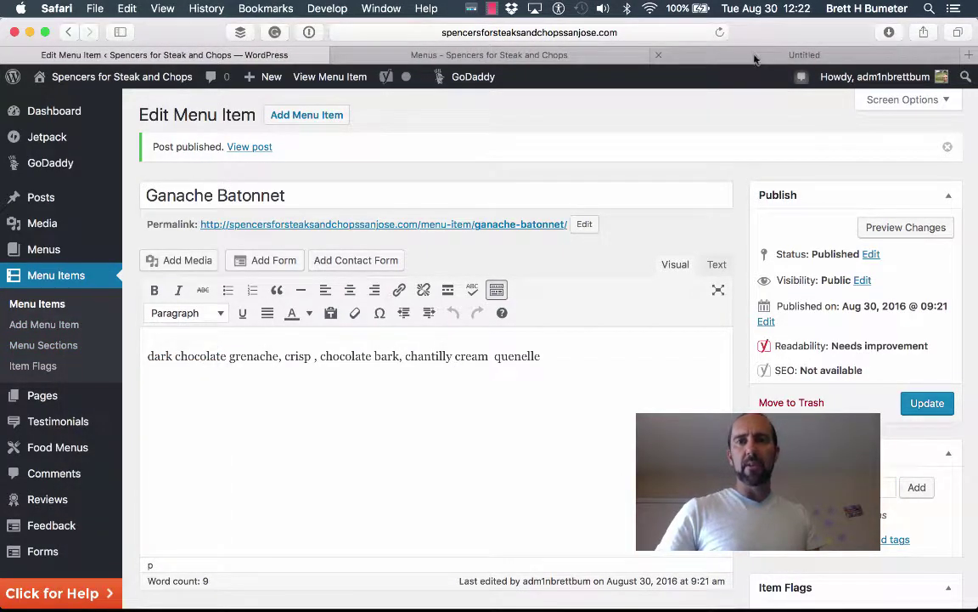
left_click(755, 55)
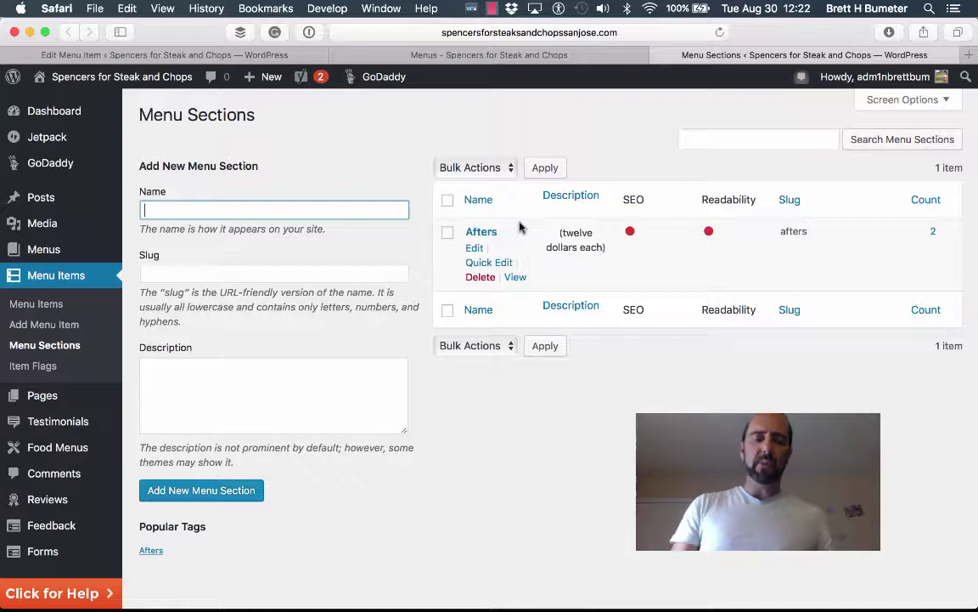
key("super+grave")
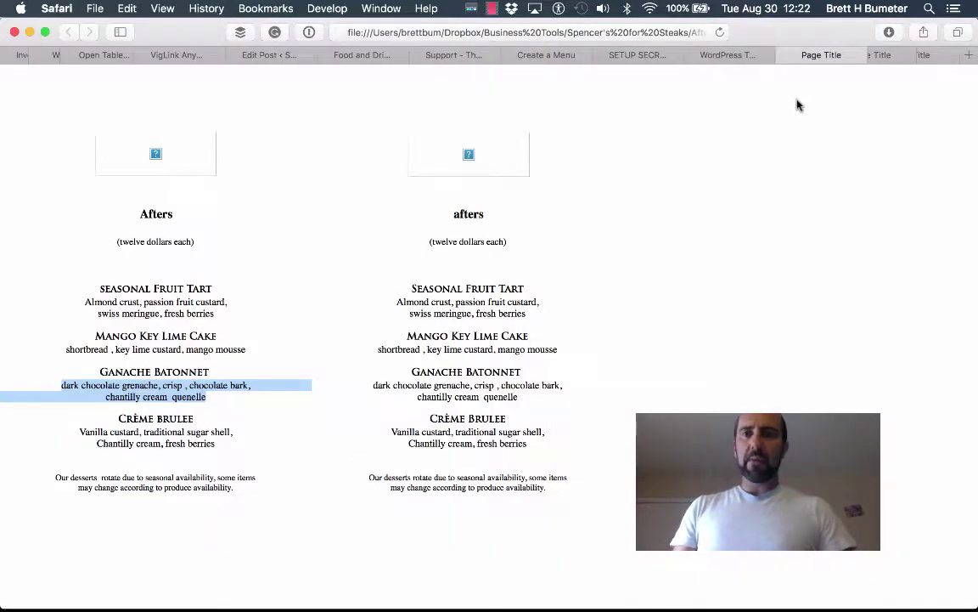
left_click(822, 54)
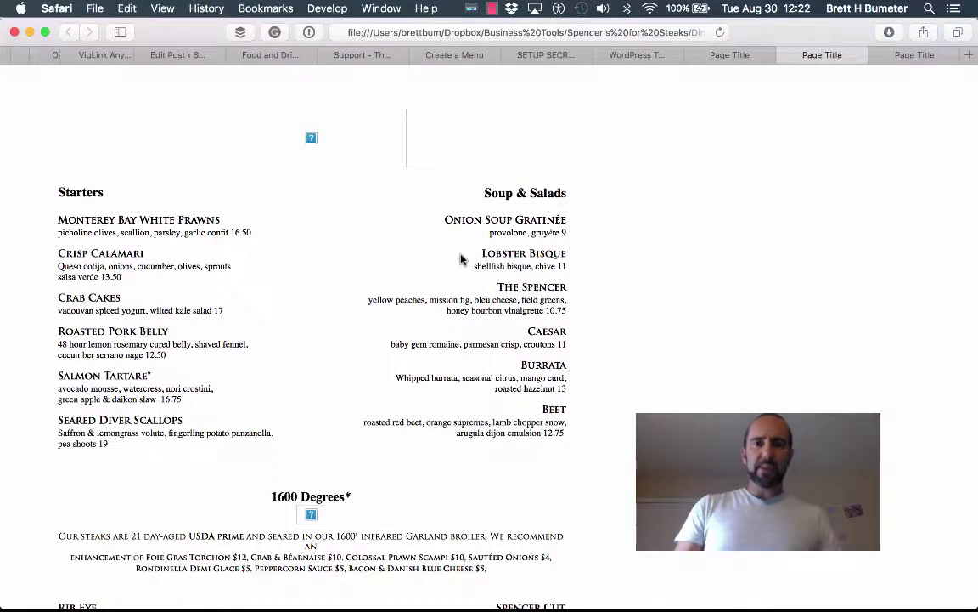
scroll(461, 259, "down", 5)
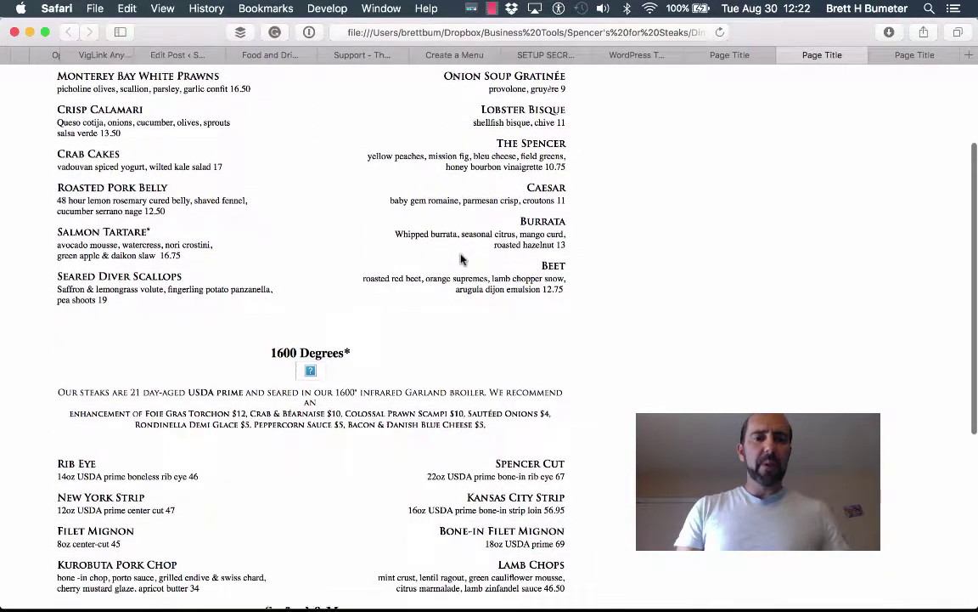
scroll(462, 259, "up", 5)
mouse_move(105, 192)
left_mouse_down()
mouse_move(44, 190)
mouse_move(89, 190)
left_mouse_up()
left_click(91, 197)
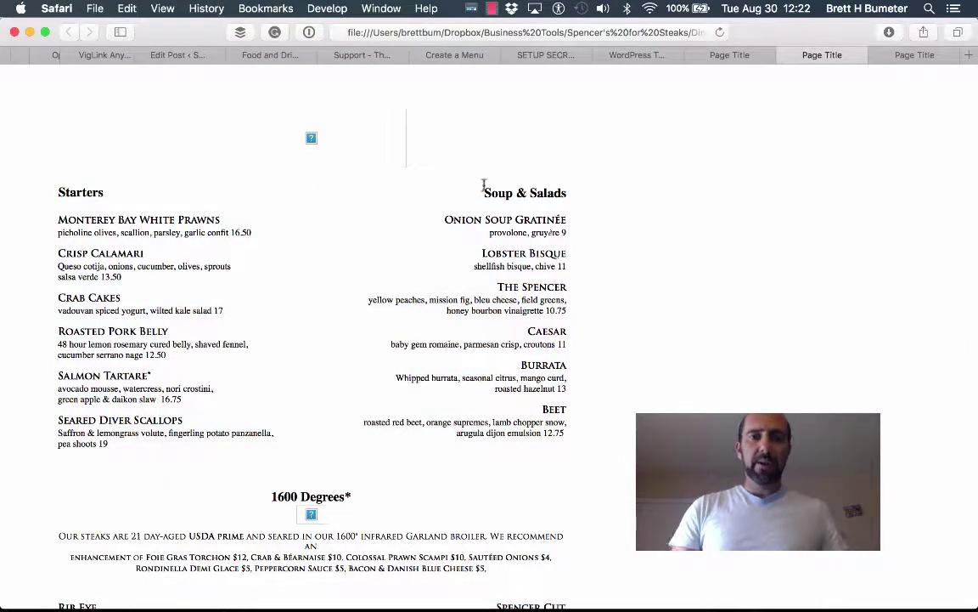
scroll(489, 186, "down", 8)
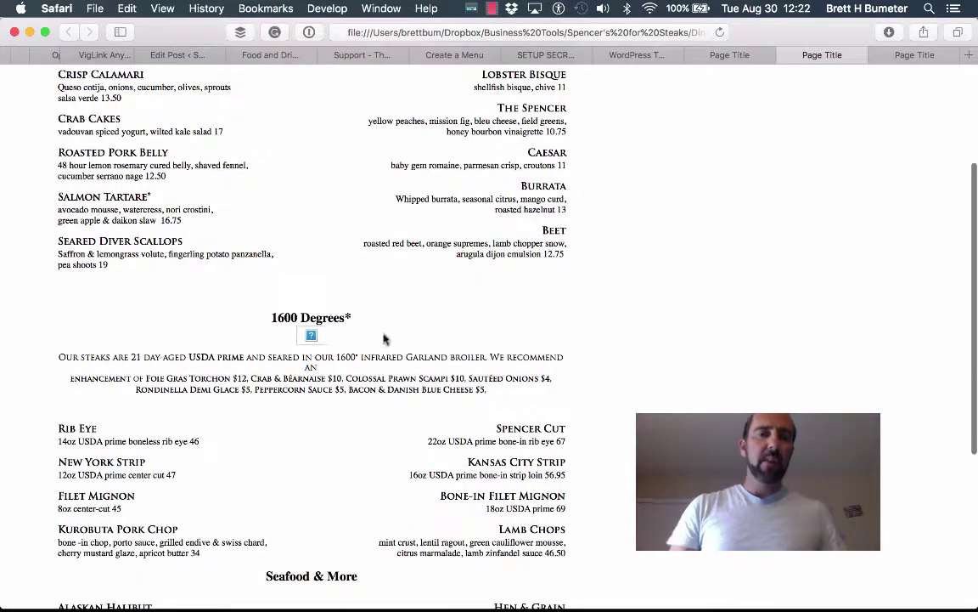
scroll(393, 355, "down", 3)
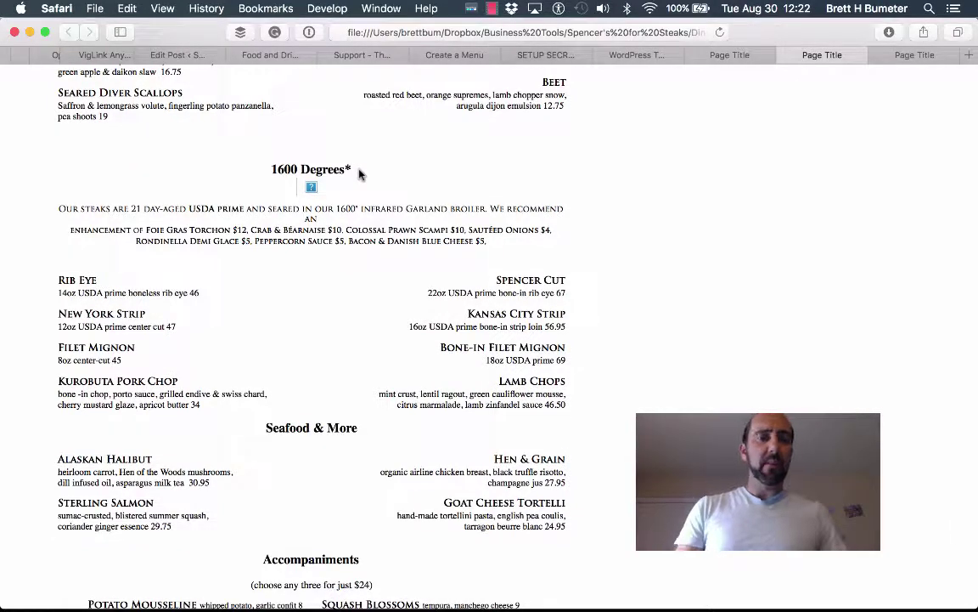
scroll(349, 288, "down", 4)
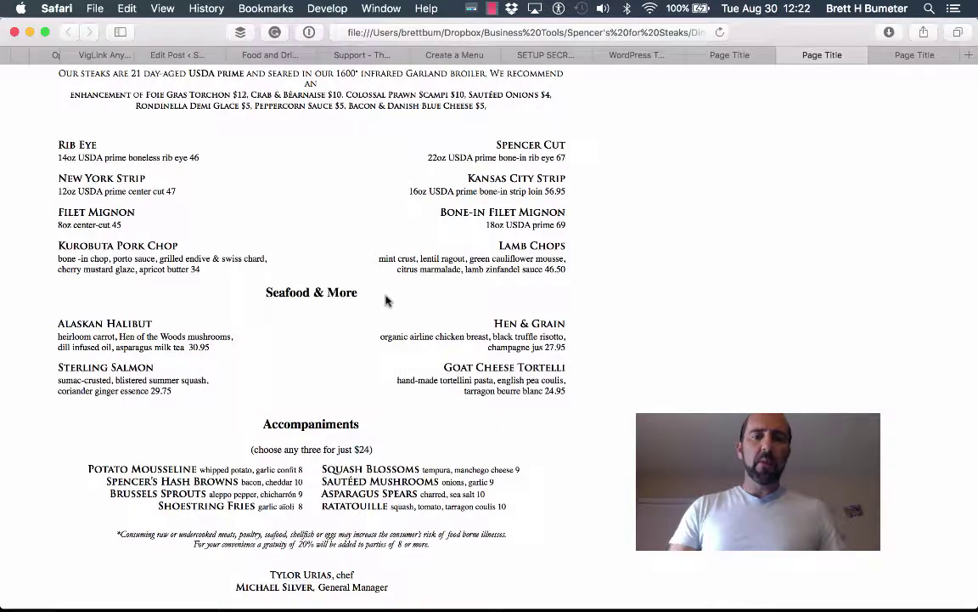
scroll(387, 300, "down", 2)
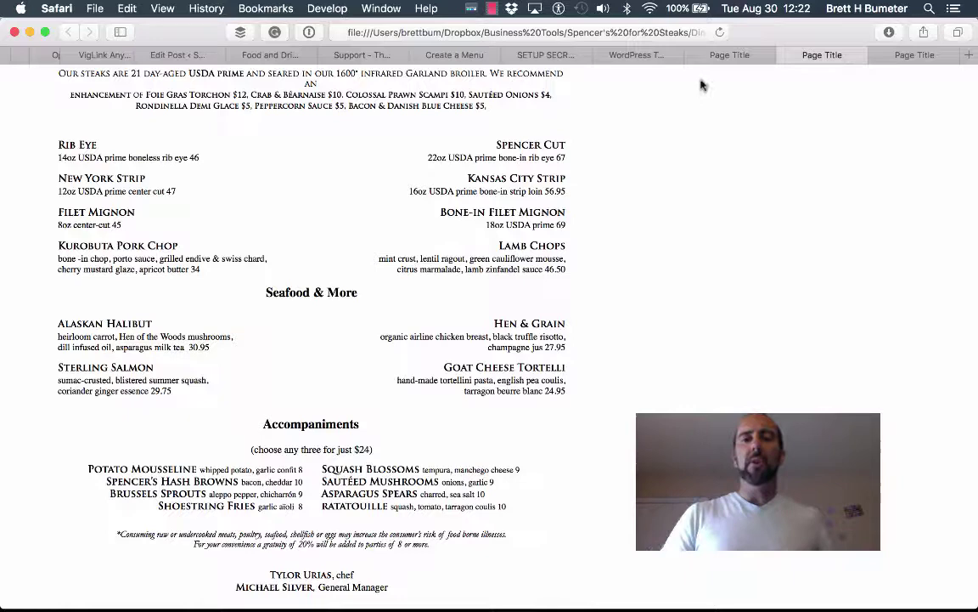
key("super+grave")
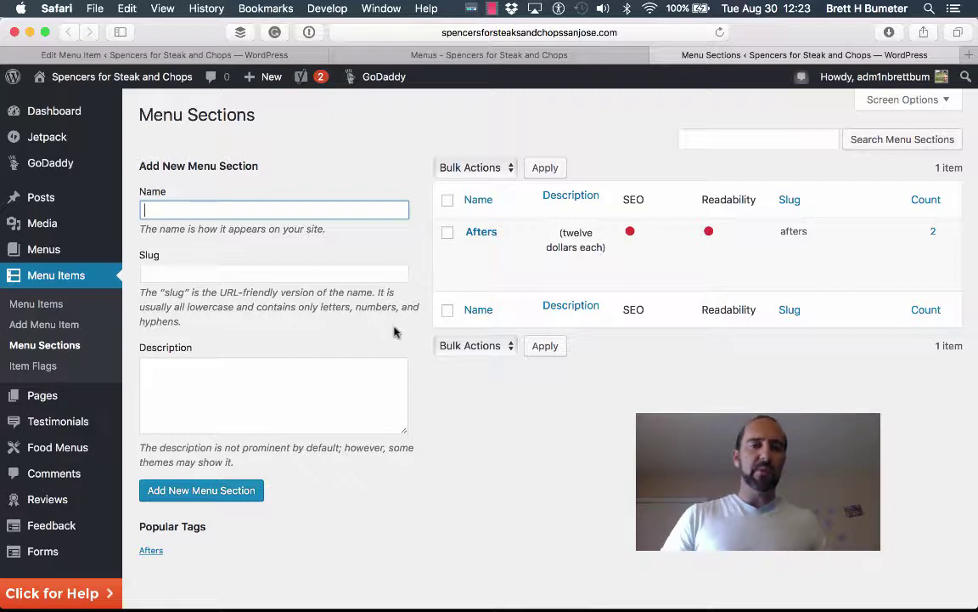
Step: Highlight the Afters section name, then go to the Ganache Batonnet edit tab
mouse_move(504, 241)
left_click_drag(497, 233, 466, 239)
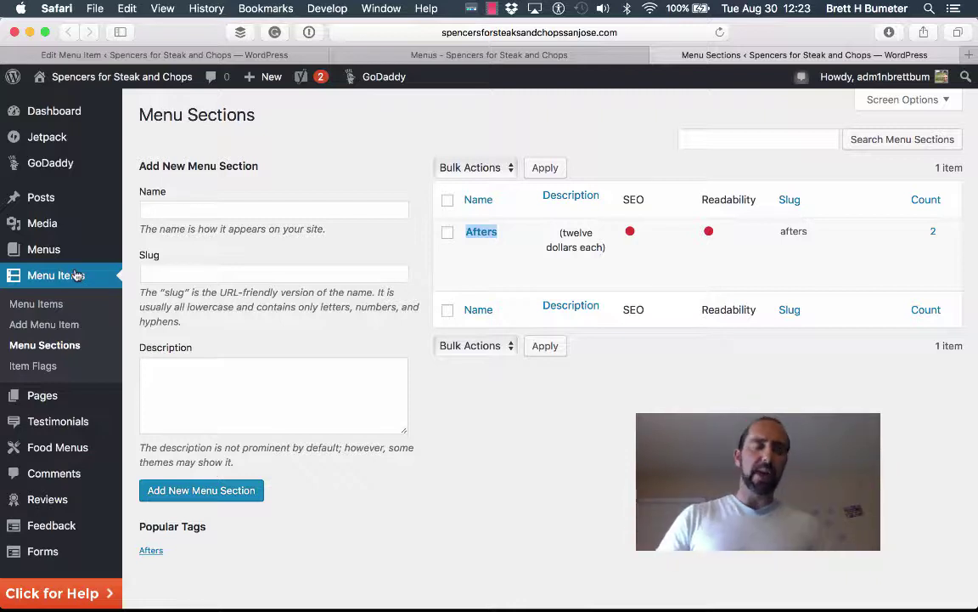
mouse_move(66, 250)
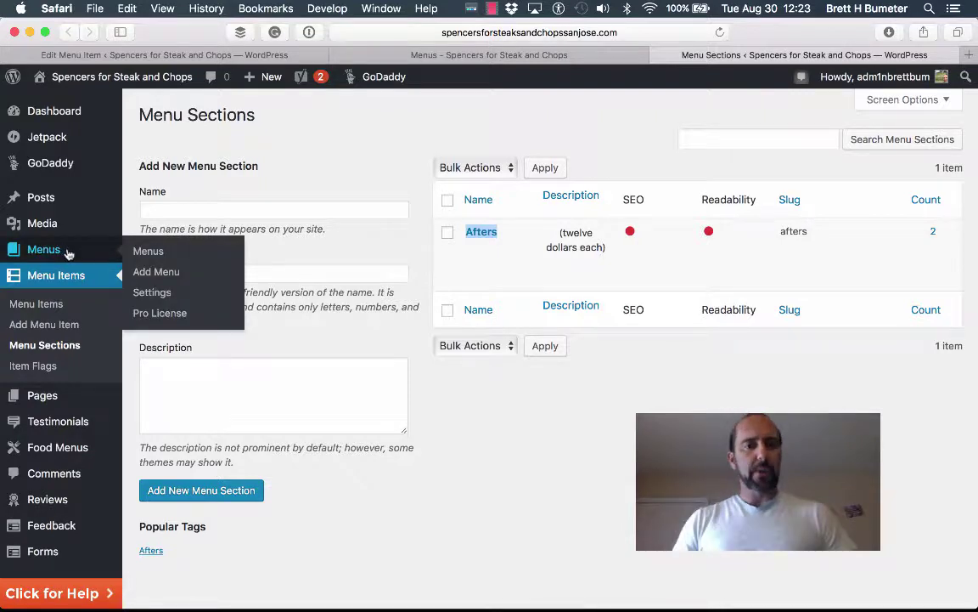
left_click(212, 55)
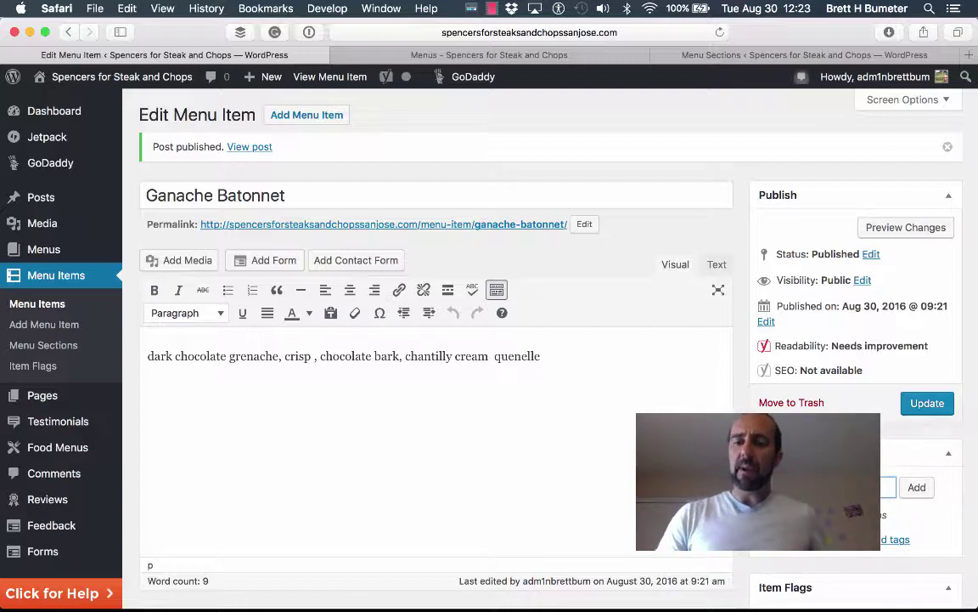
Step: Update the published Ganache Batonnet item from its Publish box
left_click(916, 487)
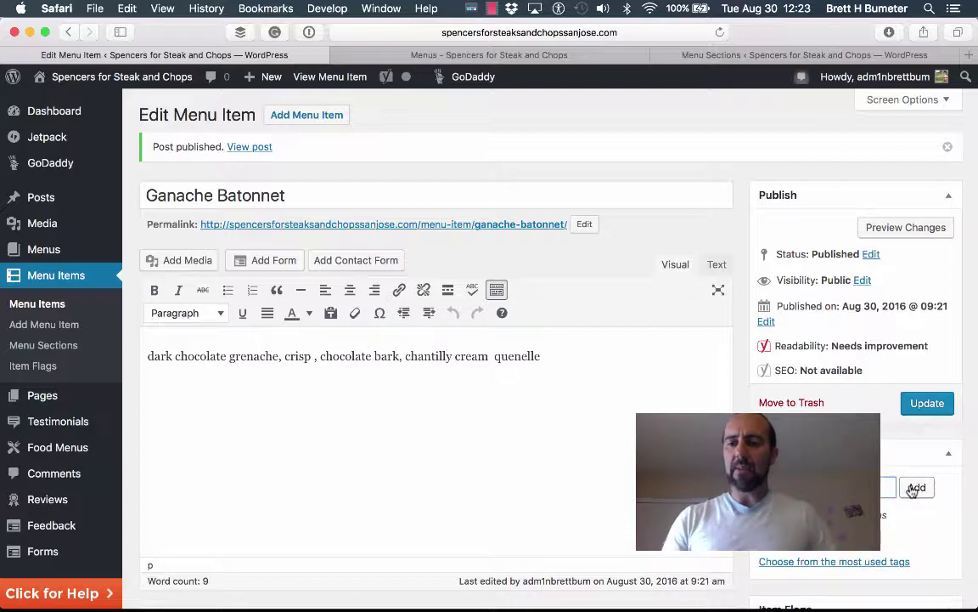
left_click(928, 406)
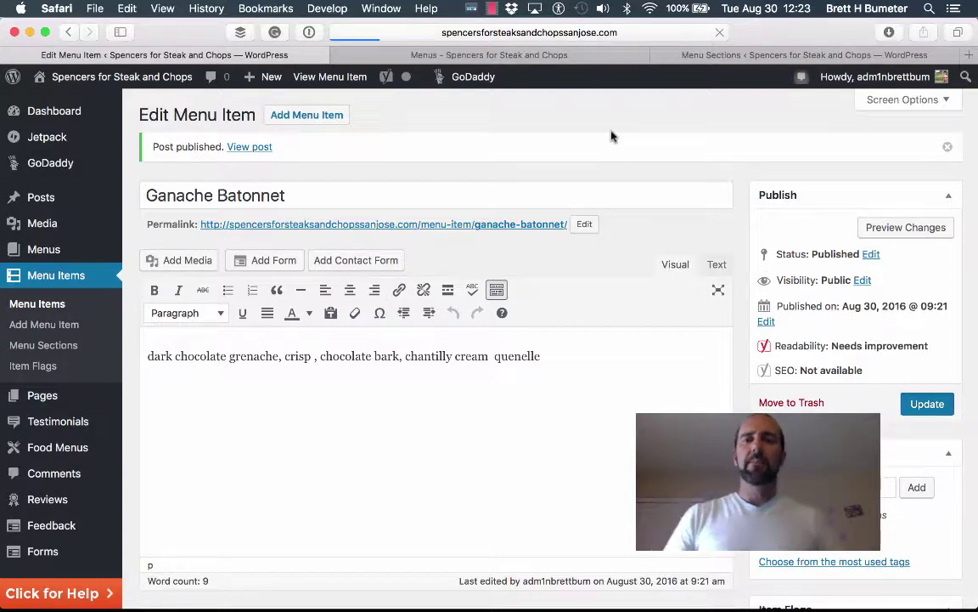
Step: Reload the live Menus page and find Ganache Batonnet in the Afters list
left_click(544, 56)
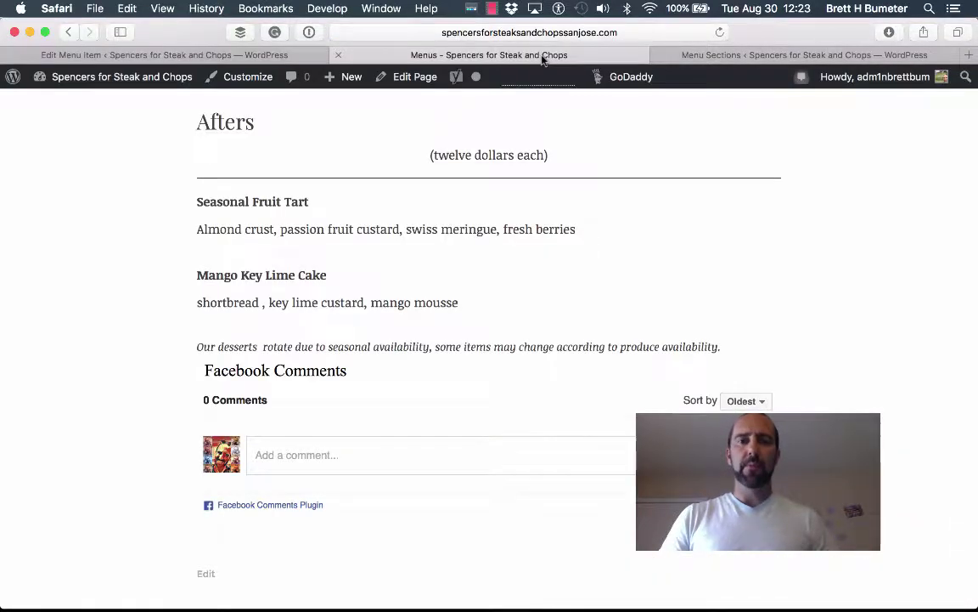
scroll(520, 209, "up", 5)
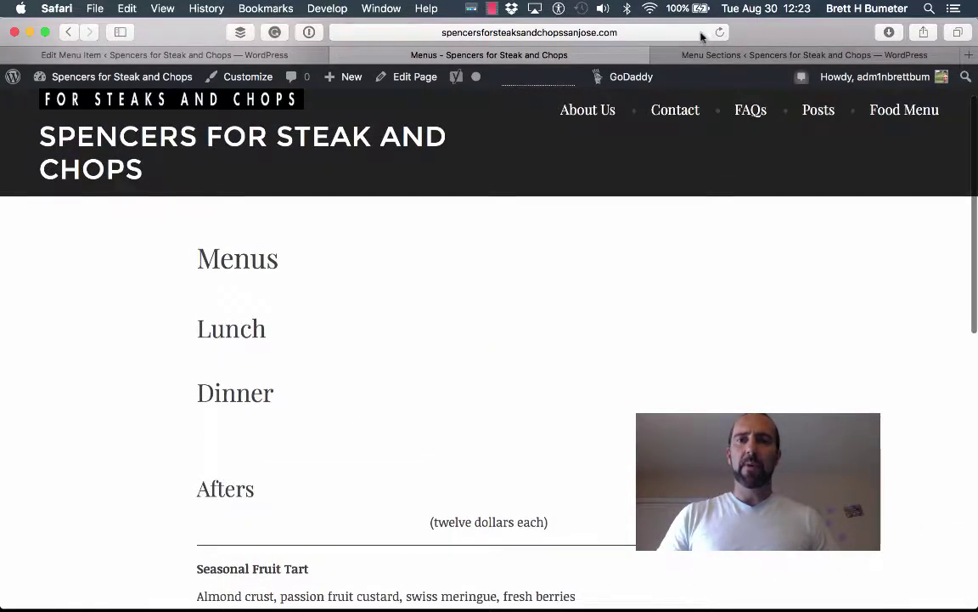
left_click(720, 33)
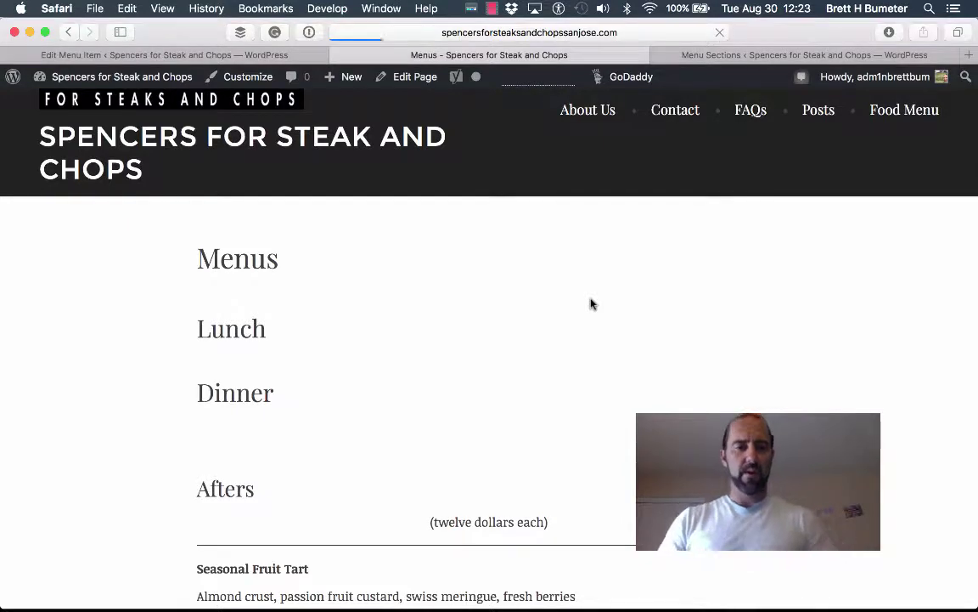
scroll(592, 304, "down", 9)
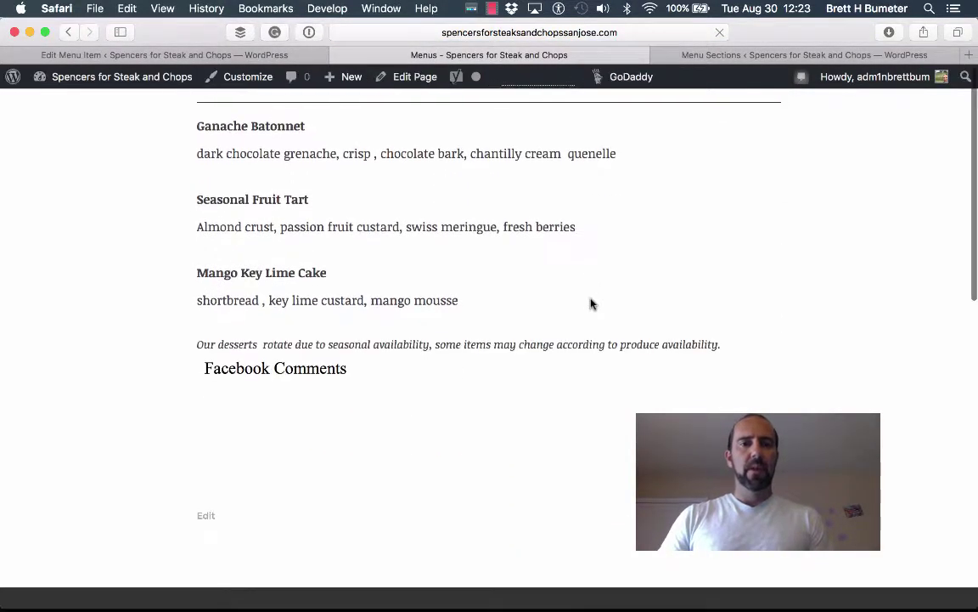
scroll(460, 303, "up", 2)
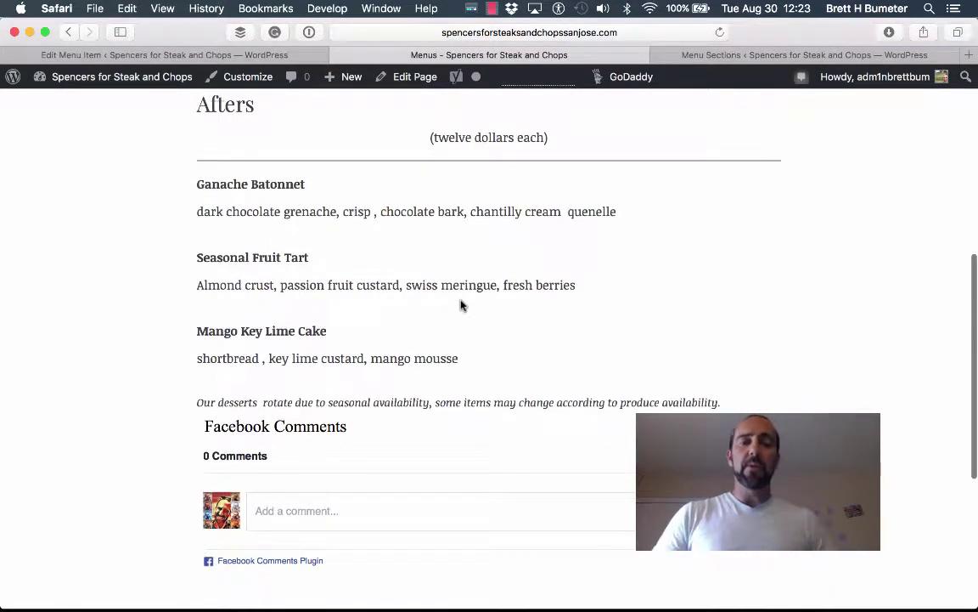
left_click_drag(622, 217, 181, 170)
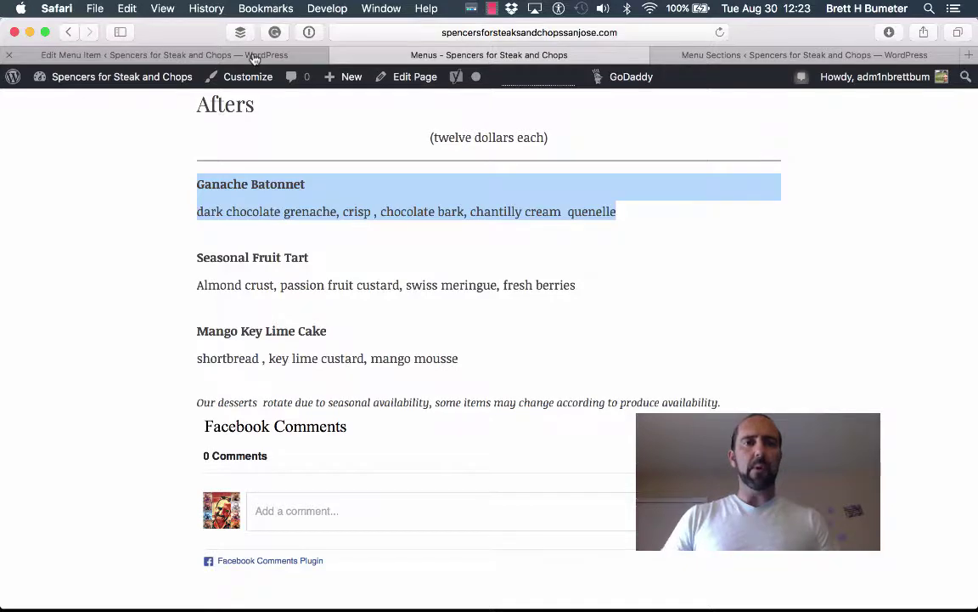
Step: Return to the Ganache Batonnet edit page, review its Attributes, and update the item again
left_click(254, 55)
scroll(826, 388, "down", 5)
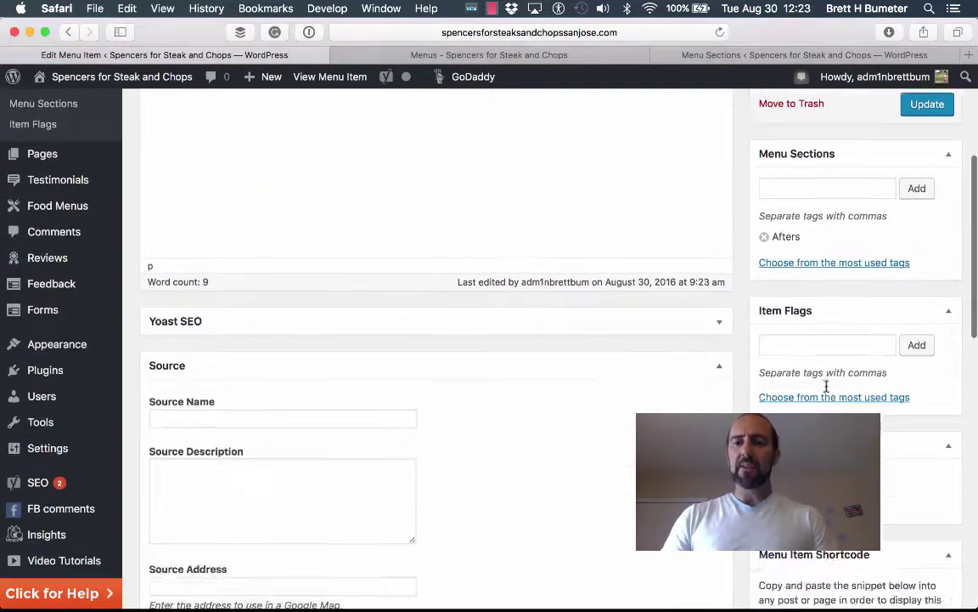
scroll(825, 387, "down", 2)
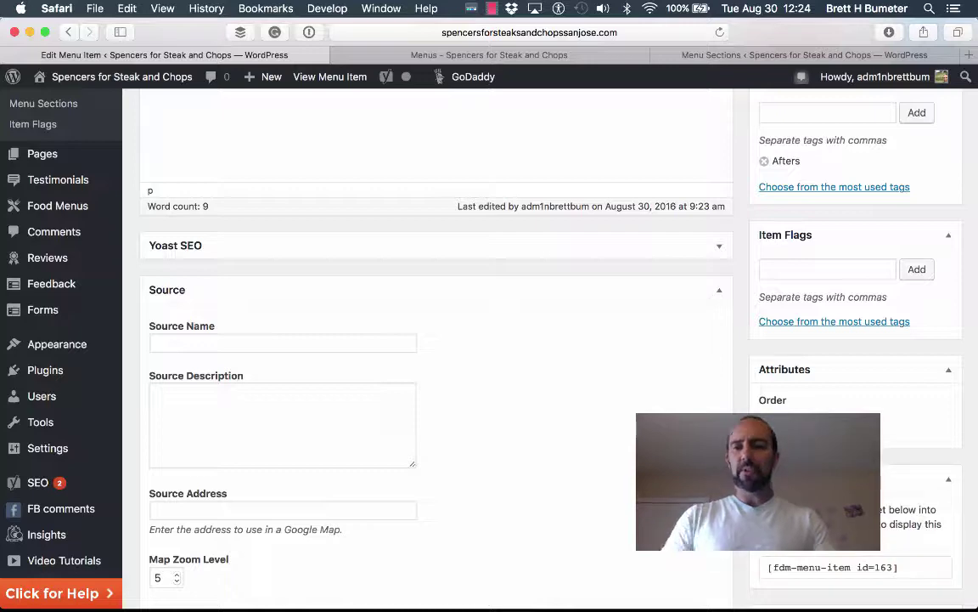
scroll(905, 349, "down", 2)
scroll(905, 348, "up", 10)
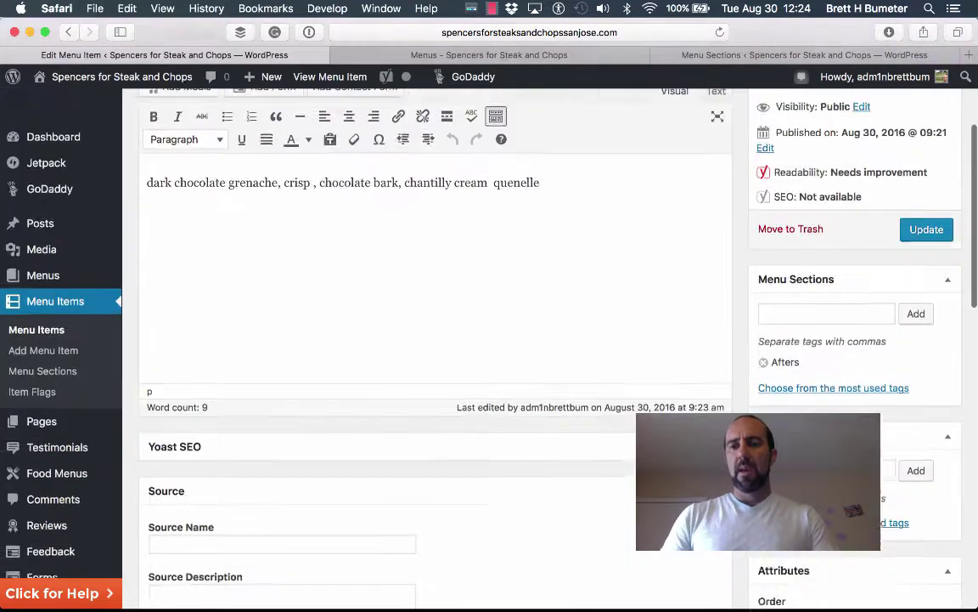
left_click(926, 317)
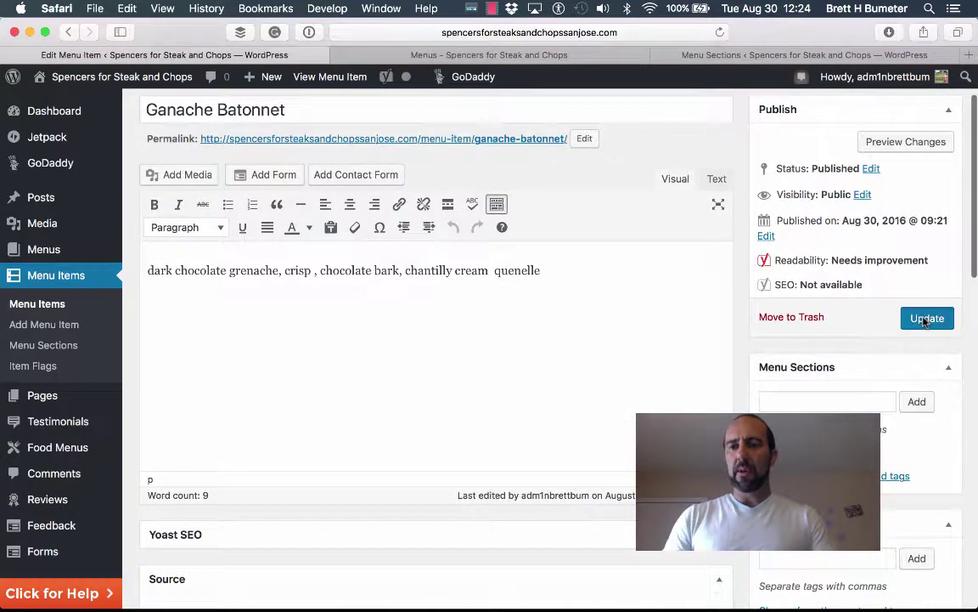
Step: Reload the live Menus page and compare the Ganache Batonnet, Mango Key Lime Cake and Seasonal Fruit Tart headings in Afters
left_click(535, 56)
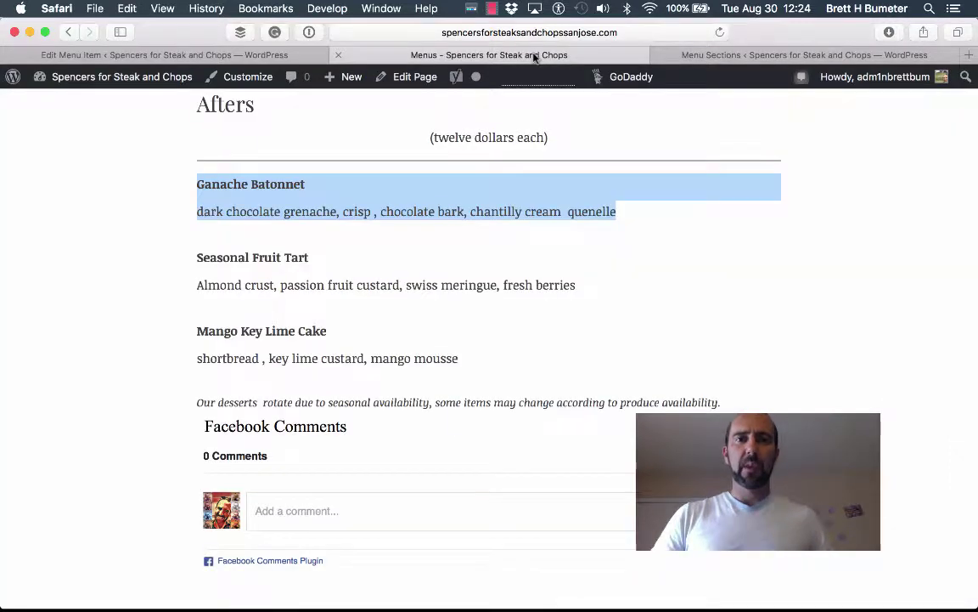
left_click(720, 34)
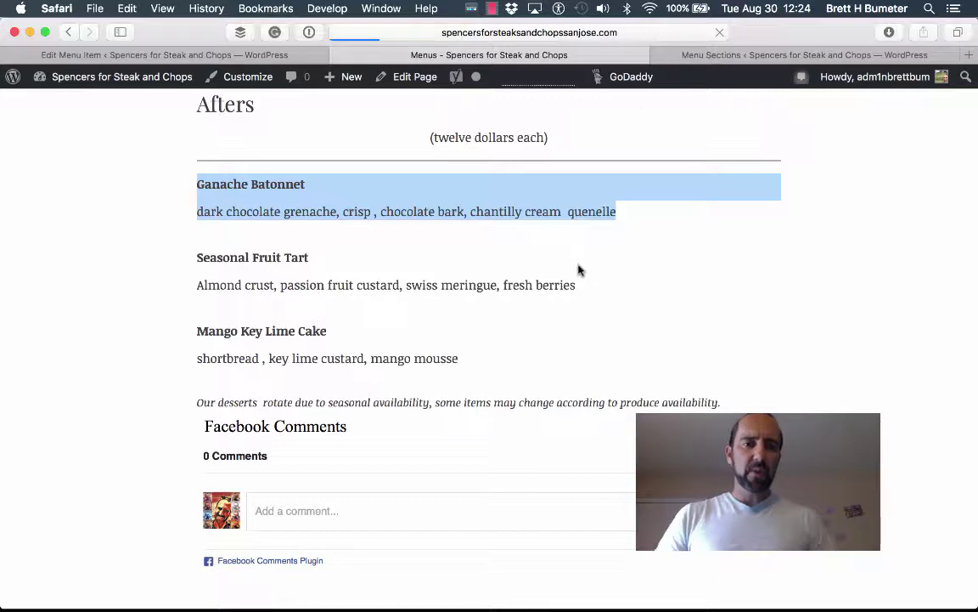
scroll(577, 271, "down", 5)
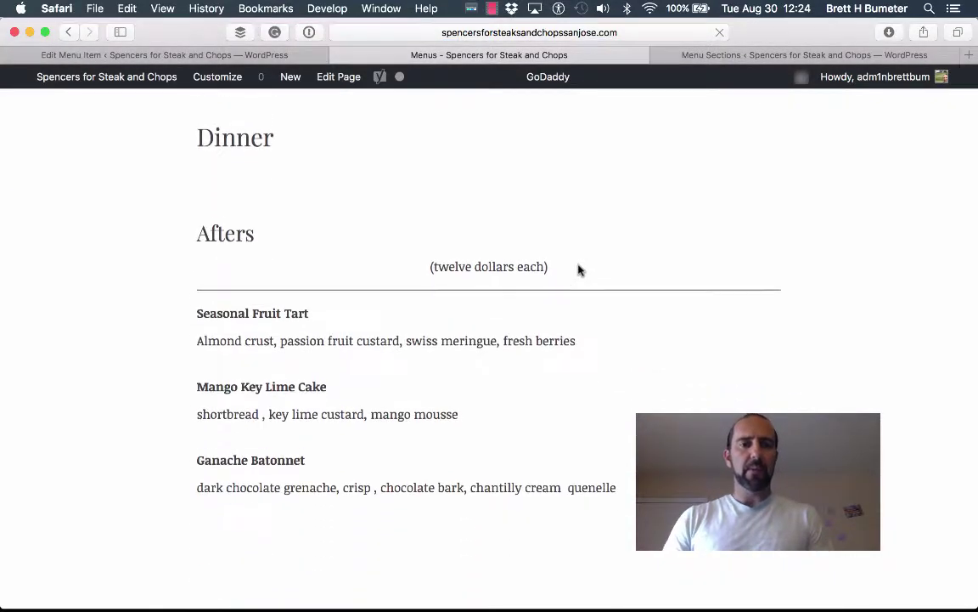
triple_click(288, 376)
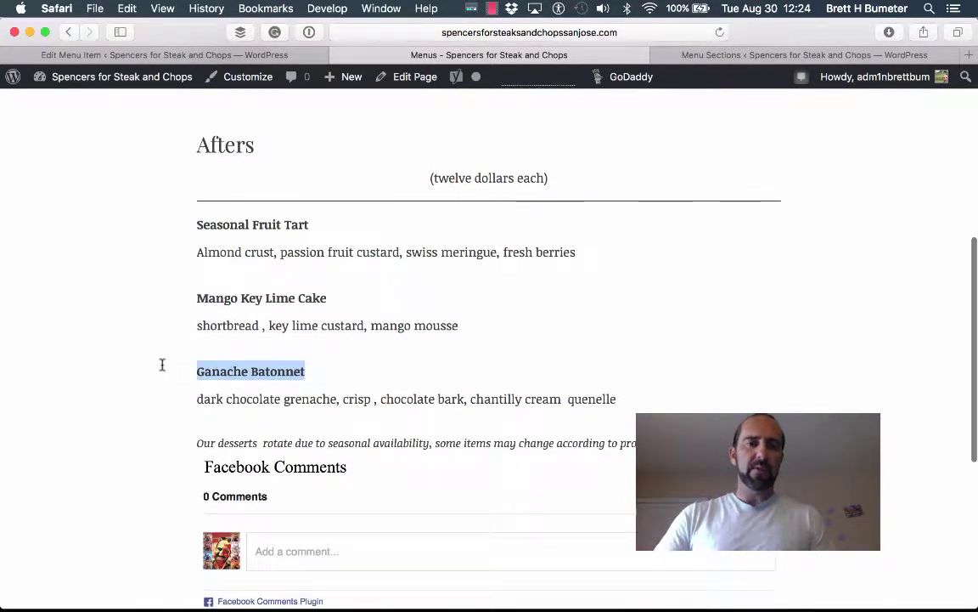
left_click_drag(341, 297, 196, 290)
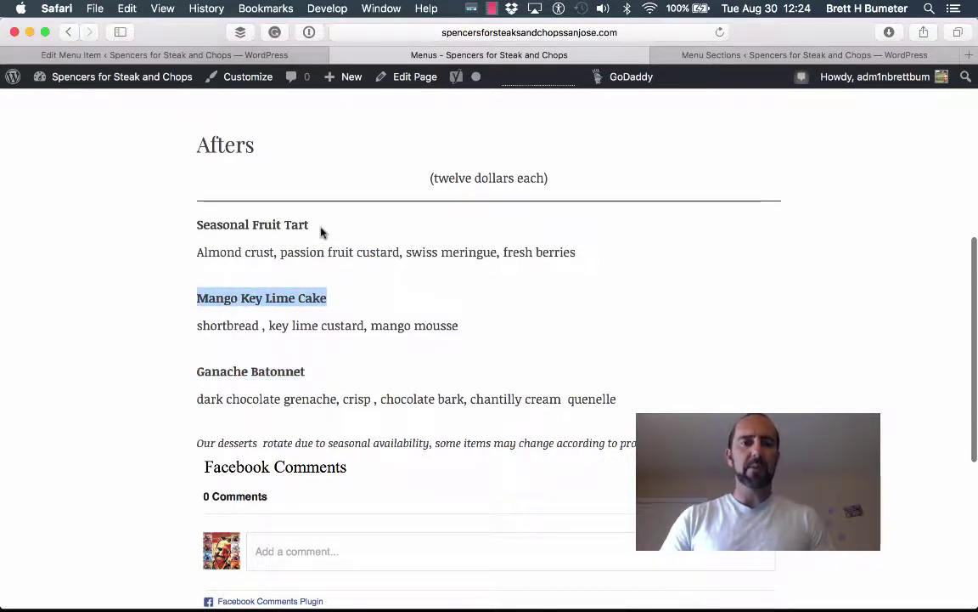
left_click_drag(321, 228, 179, 211)
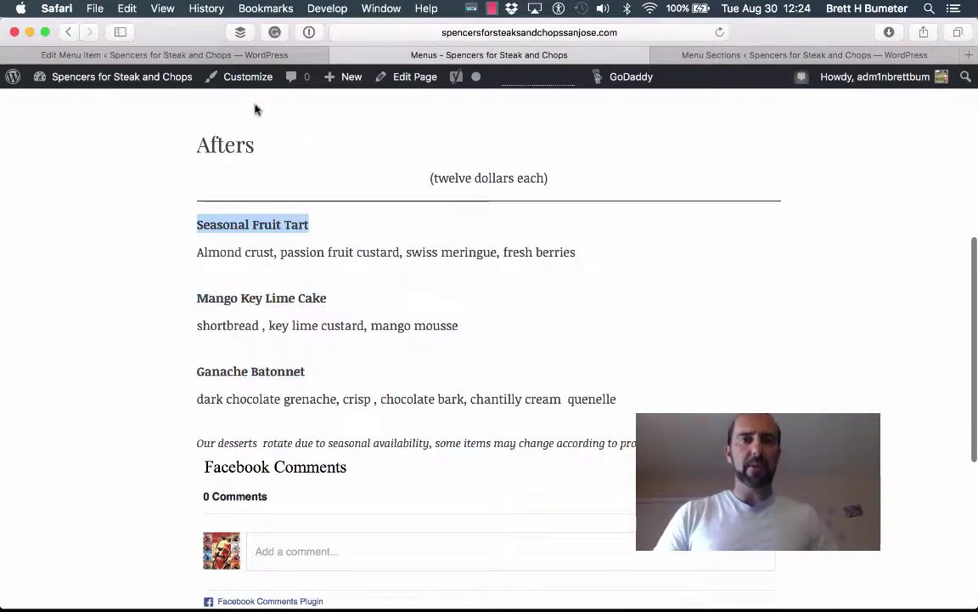
Step: Copy the Crème Brulee name from the local desserts menu page, then return to the WordPress editor
left_click(221, 57)
key("super+Tab")
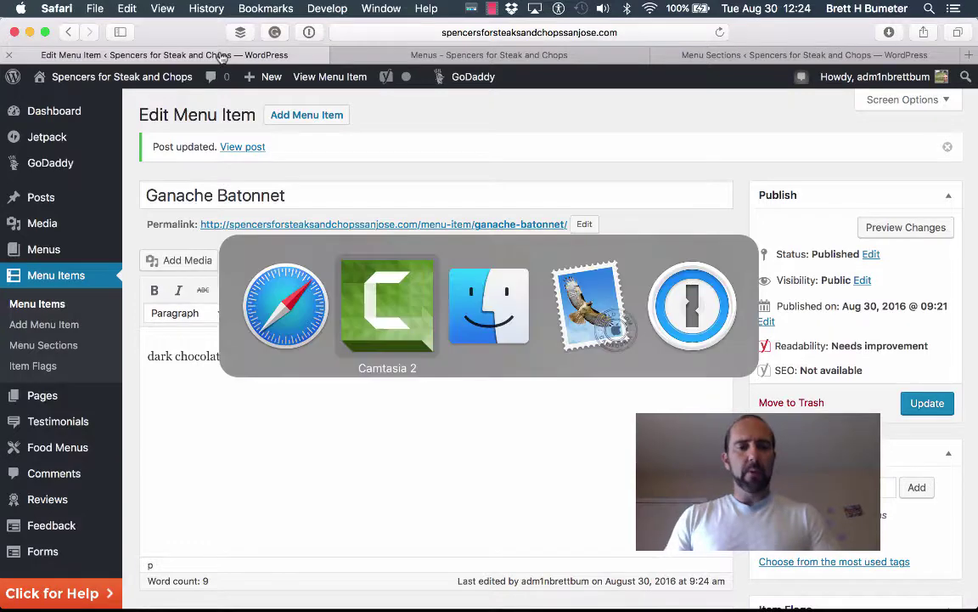
key("super+Tab")
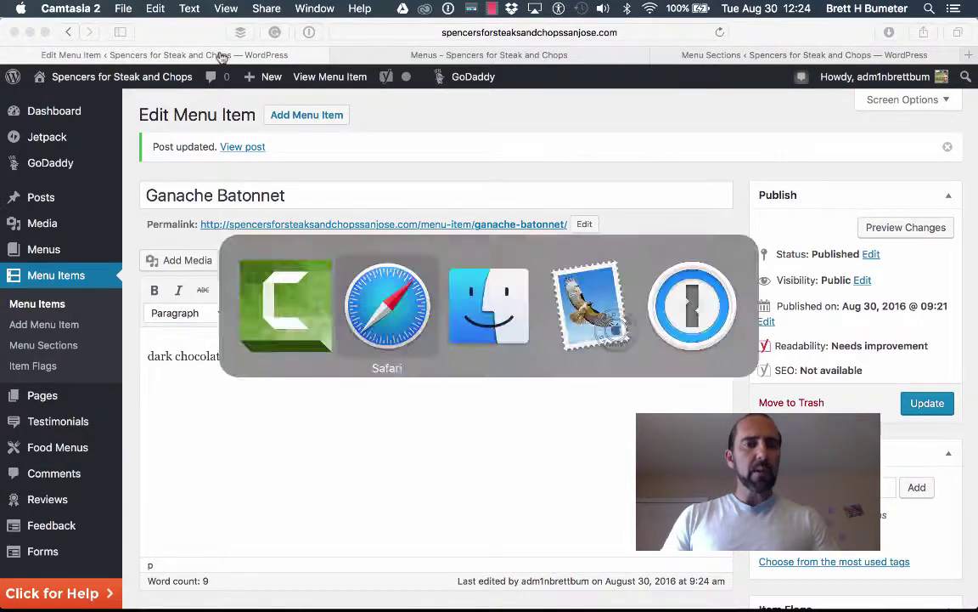
key("super+grave")
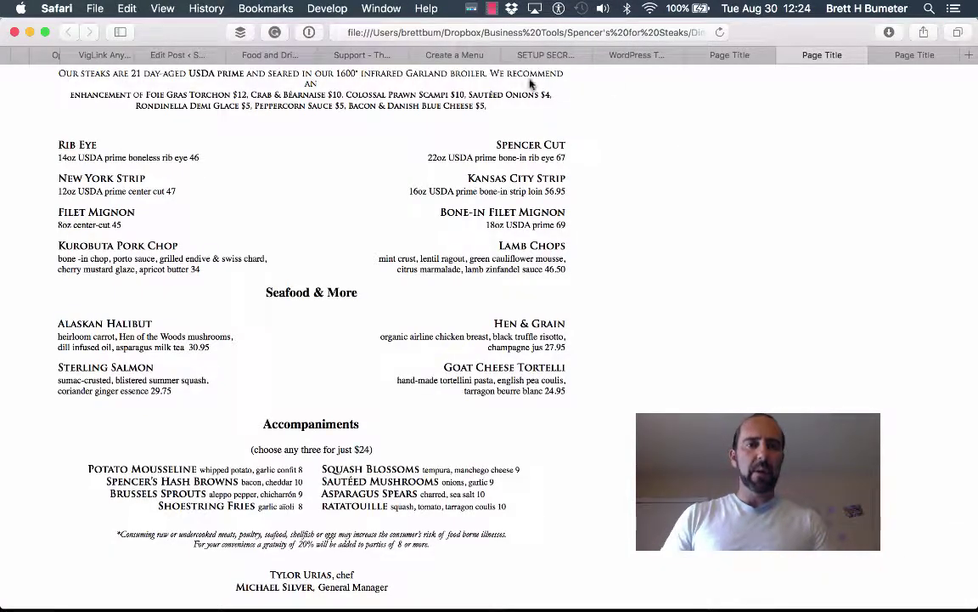
left_click(732, 55)
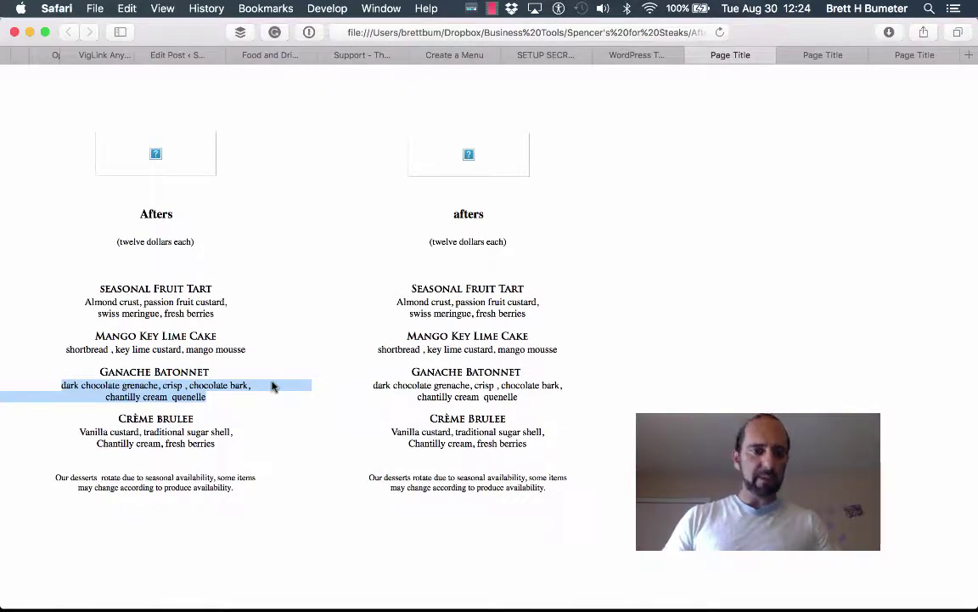
scroll(255, 384, "down", 2)
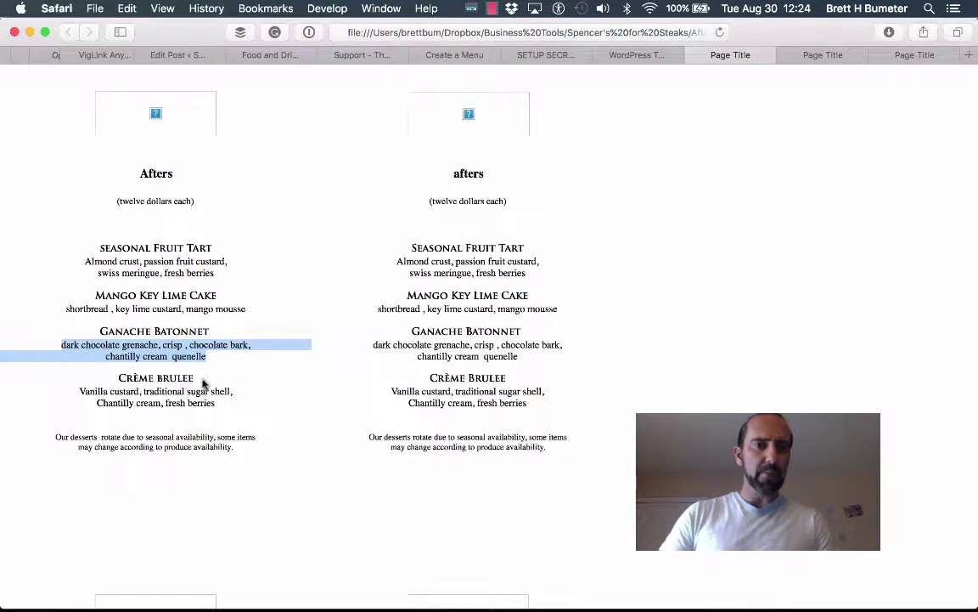
left_click_drag(195, 384, 121, 382)
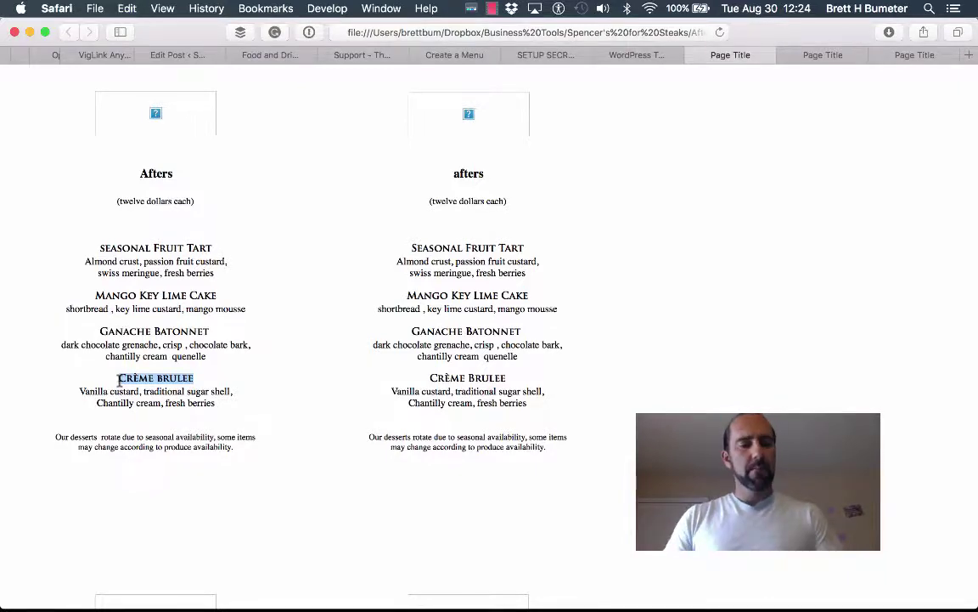
key("super+grave")
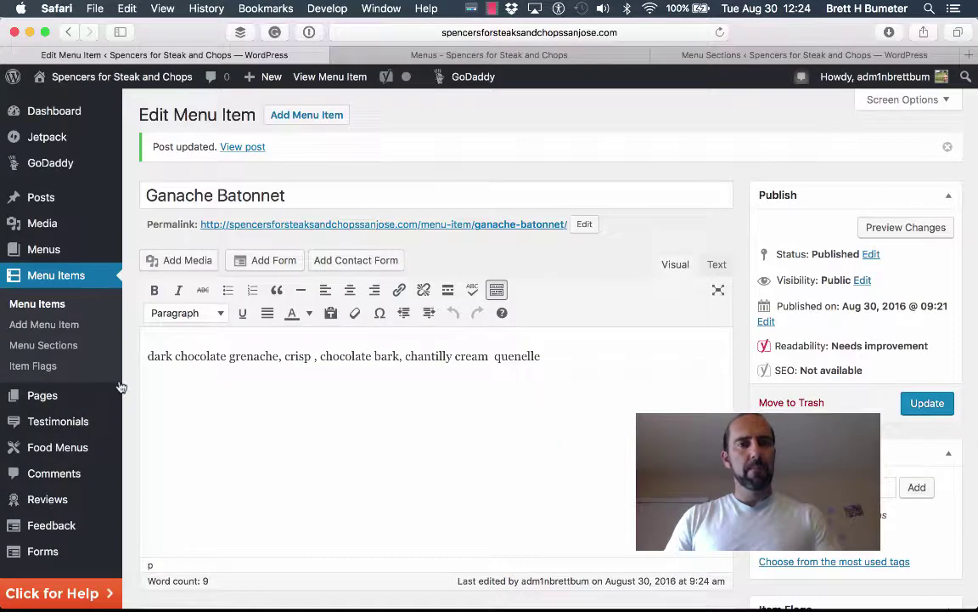
Step: Start a new menu item titled Crème brulee
left_click(300, 118)
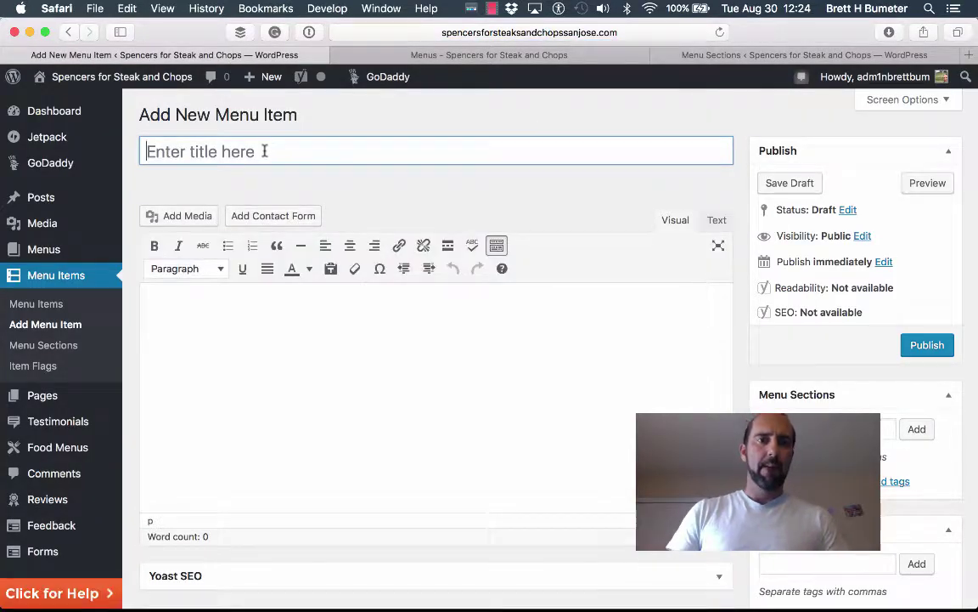
left_click(265, 151)
left_click(315, 333)
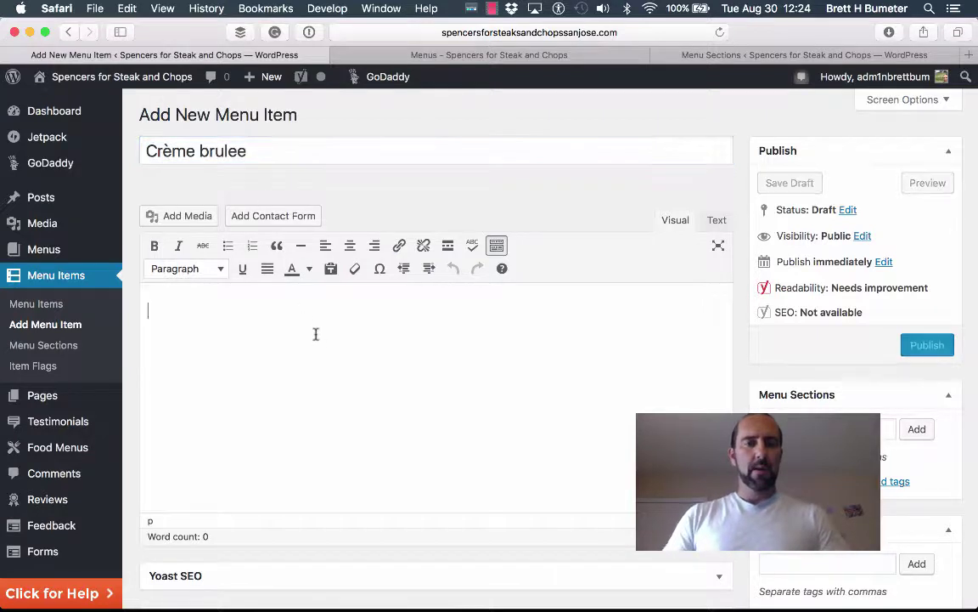
Step: Paste the Crème Brulee description from the local desserts page into the body as one line
key("super+grave")
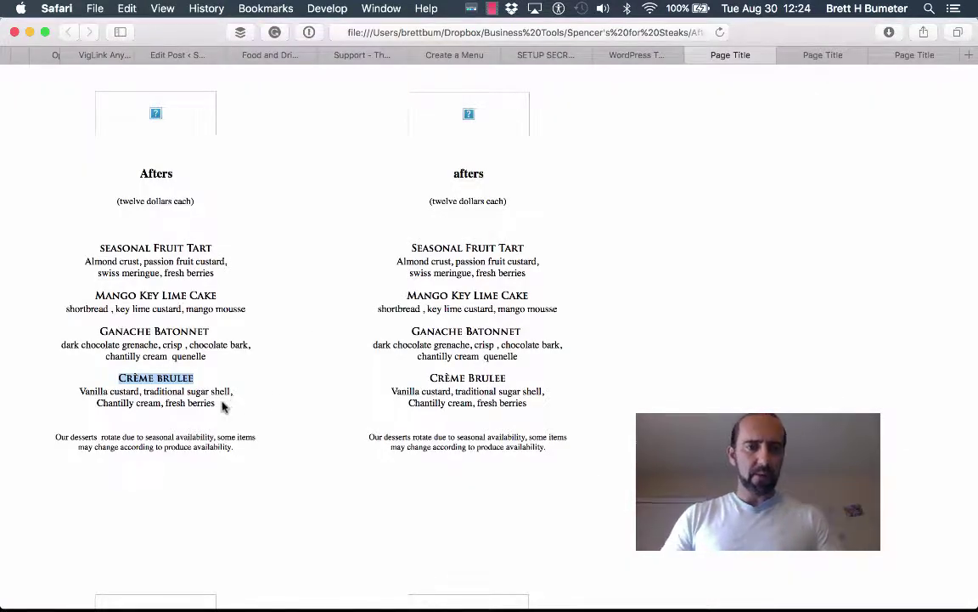
left_click_drag(223, 406, 79, 389)
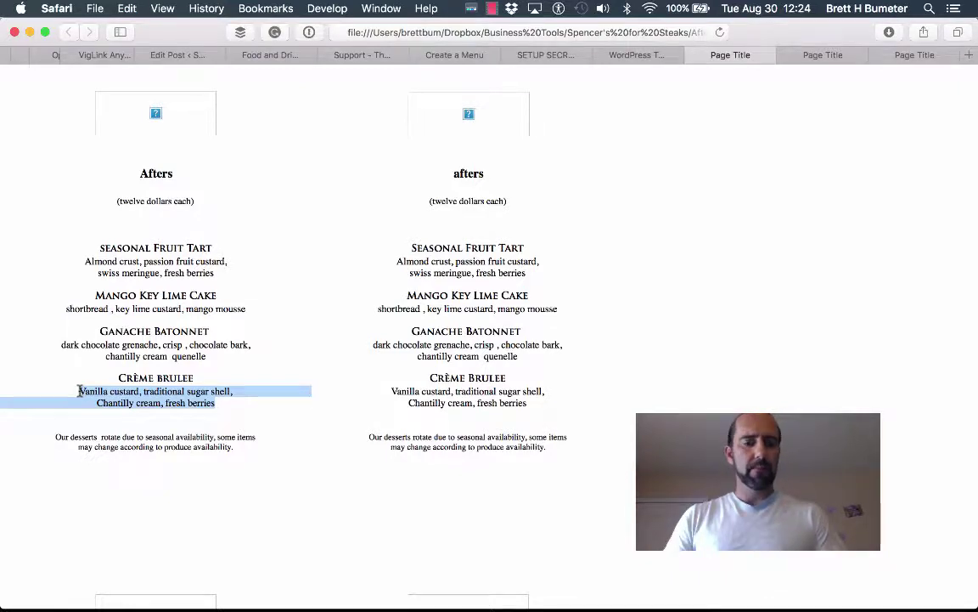
key("super+c")
key("super+grave")
key("super+v")
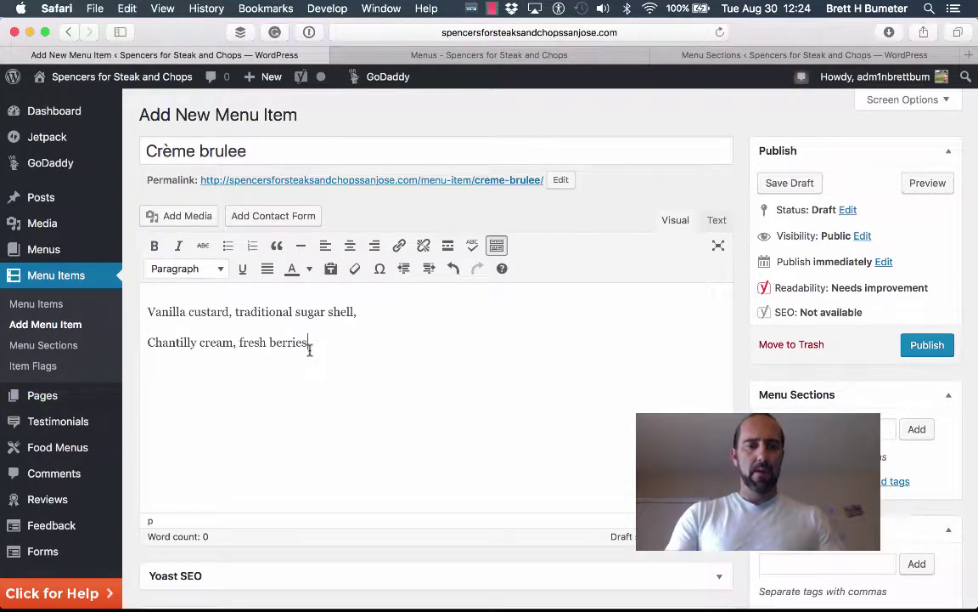
key("BackSpace")
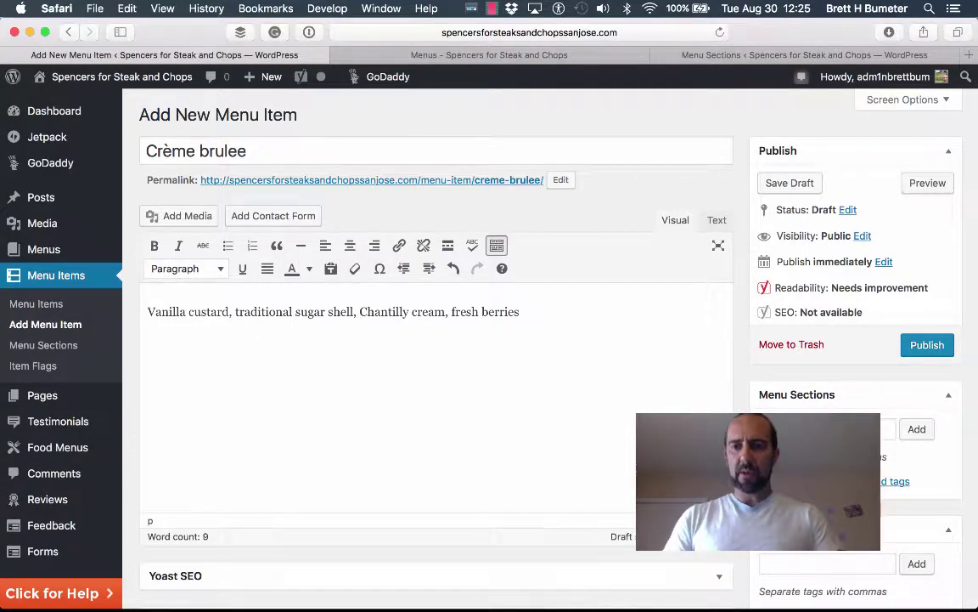
Step: Assign Crème brulee to the Afters section, set its order to 4, and publish it
left_click(815, 429)
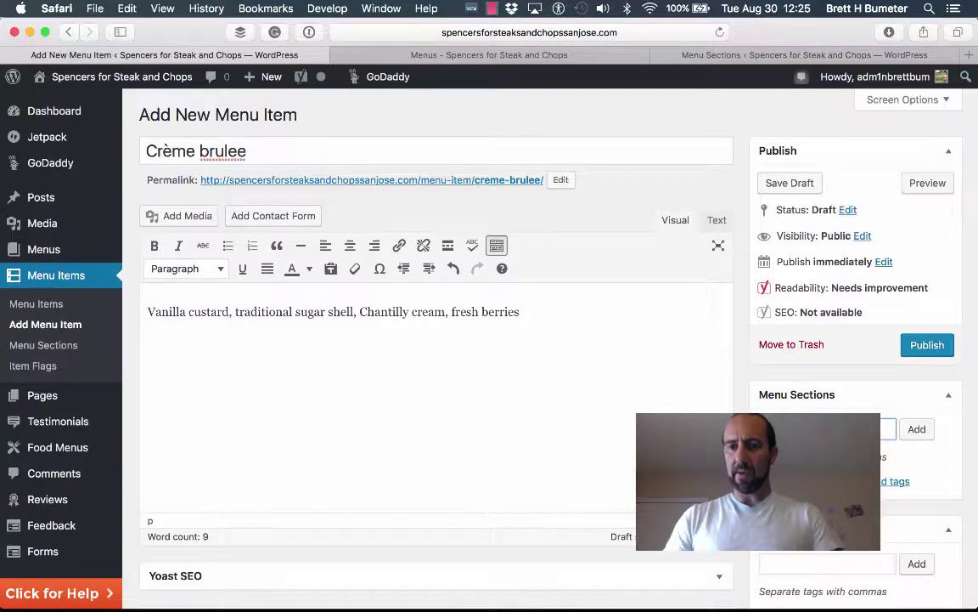
left_click(918, 429)
scroll(919, 439, "down", 3)
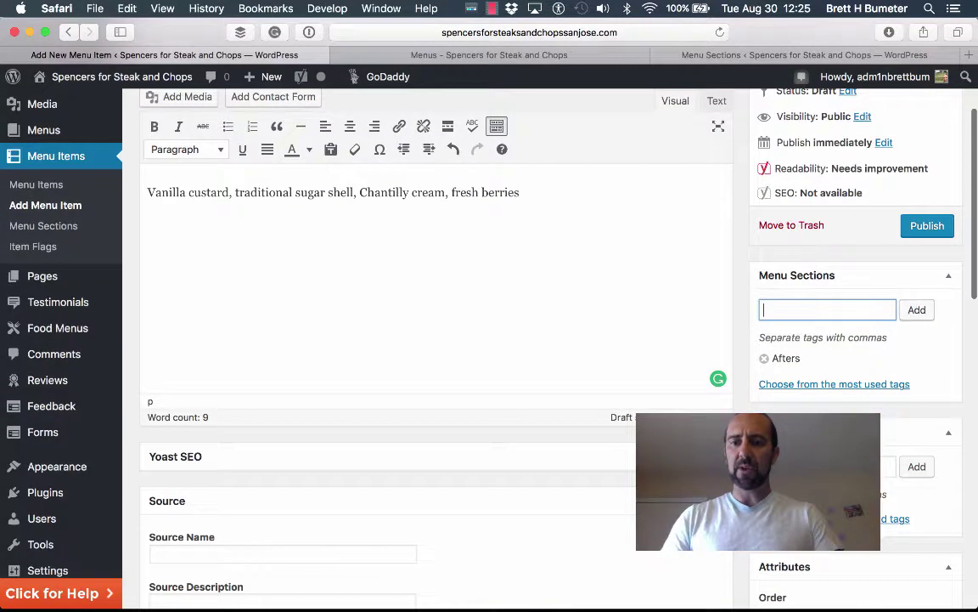
scroll(919, 440, "down", 4)
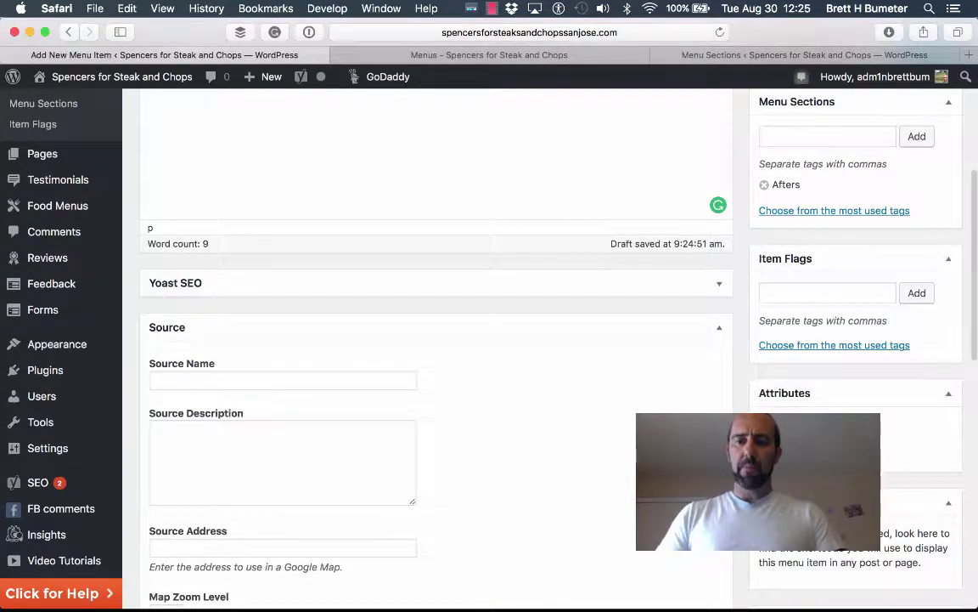
scroll(919, 439, "down", 4)
left_click(777, 280)
scroll(849, 339, "up", 10)
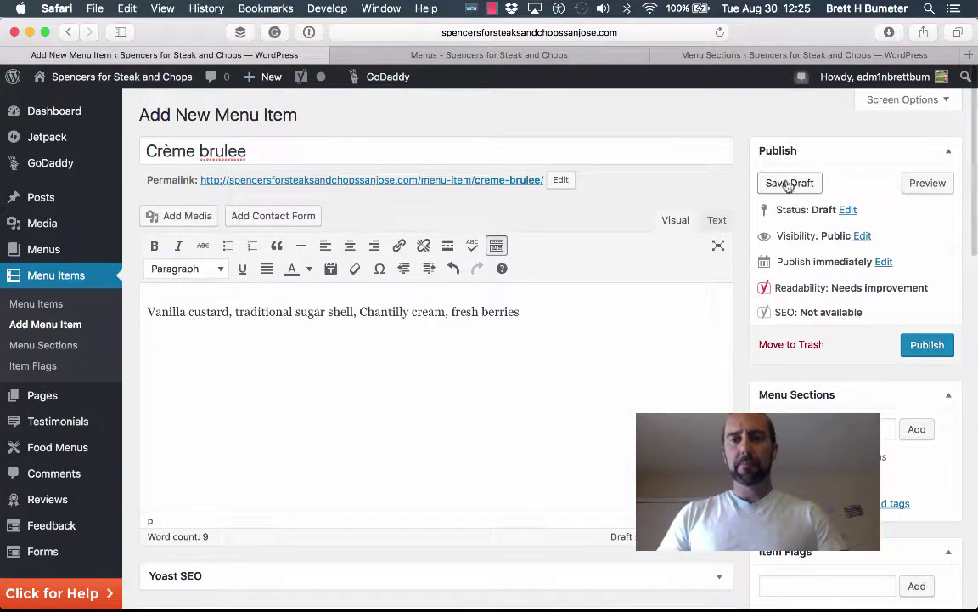
left_click(925, 345)
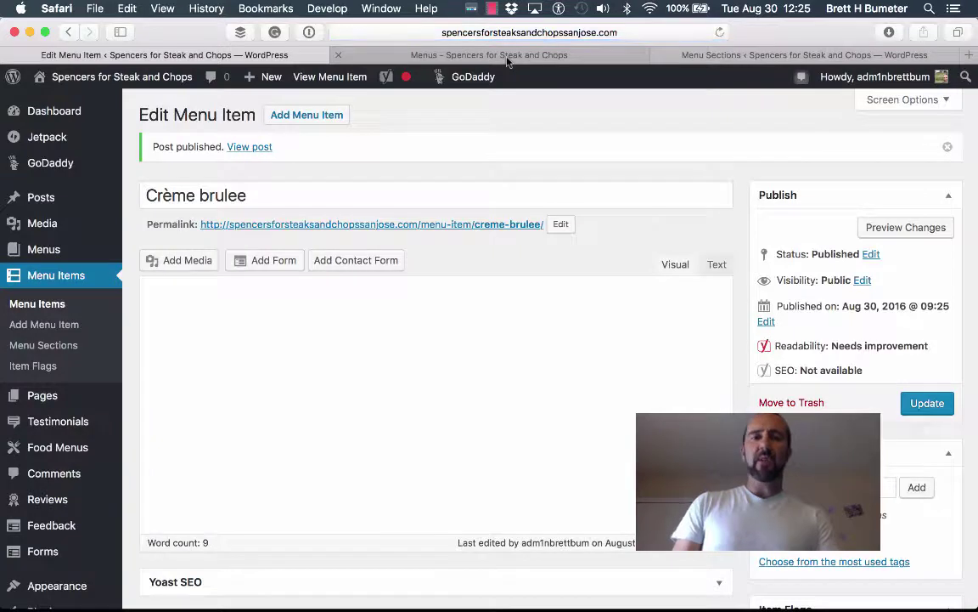
Step: Reload the live Menus page, confirm Crème brulee sits fourth in Afters, and stop recording
left_click(507, 56)
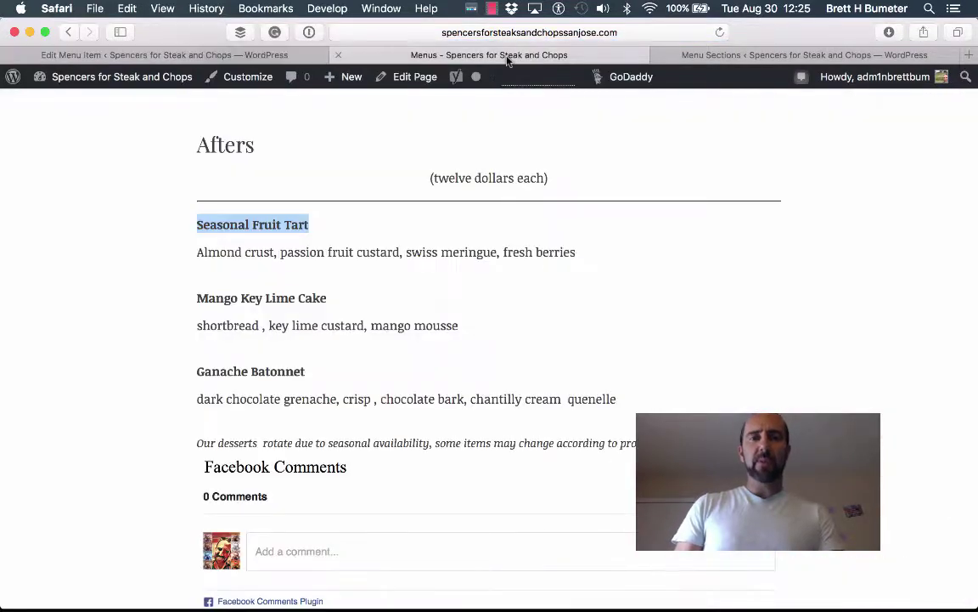
left_click(720, 33)
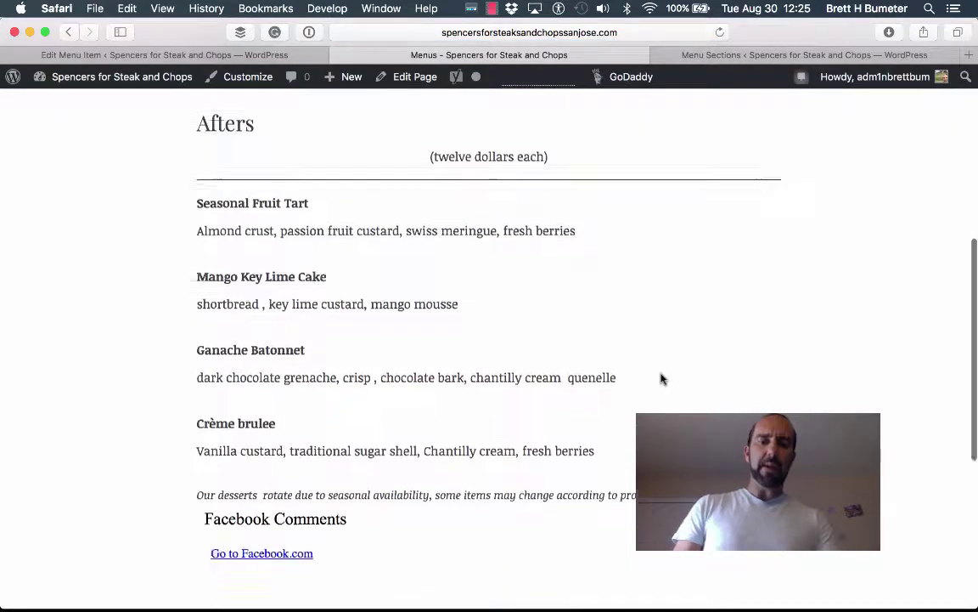
scroll(662, 379, "up", 3)
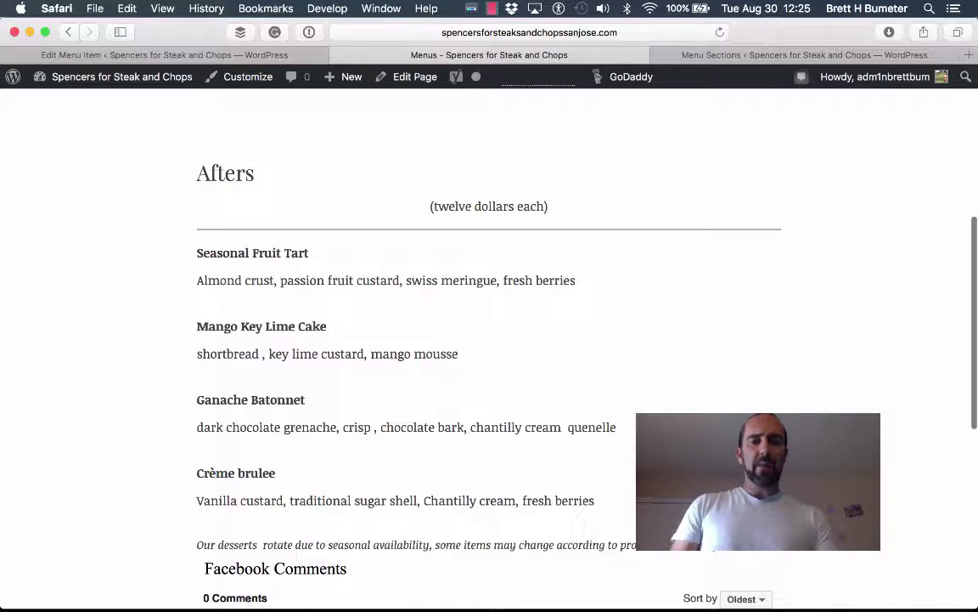
scroll(624, 505, "down", 2)
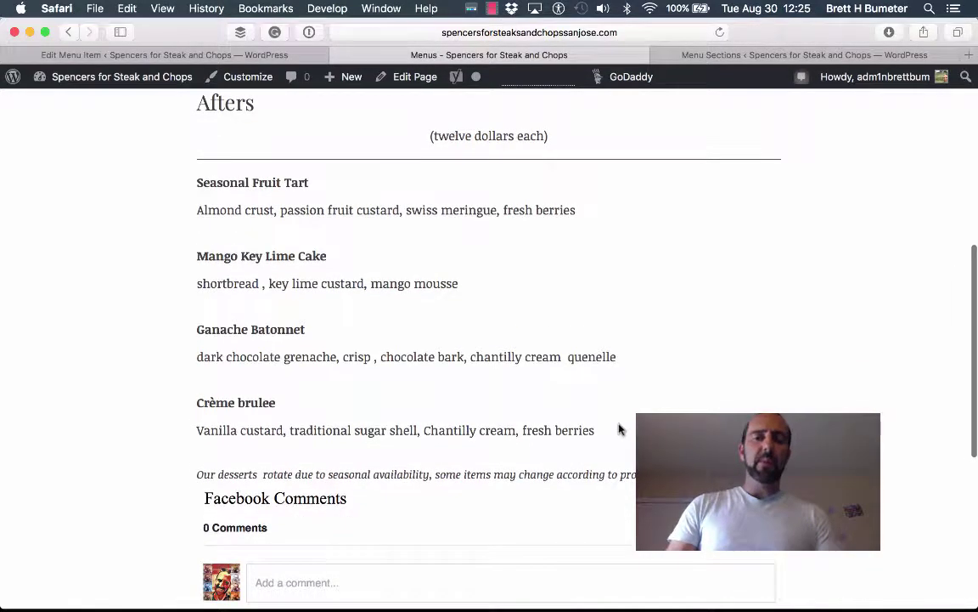
scroll(619, 430, "up", 10)
scroll(619, 430, "down", 5)
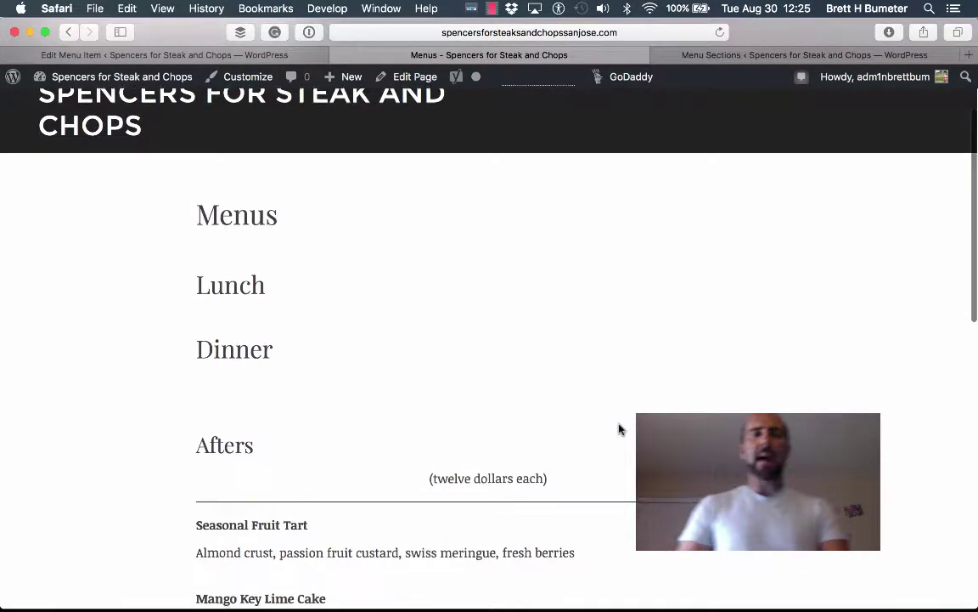
scroll(619, 430, "up", 6)
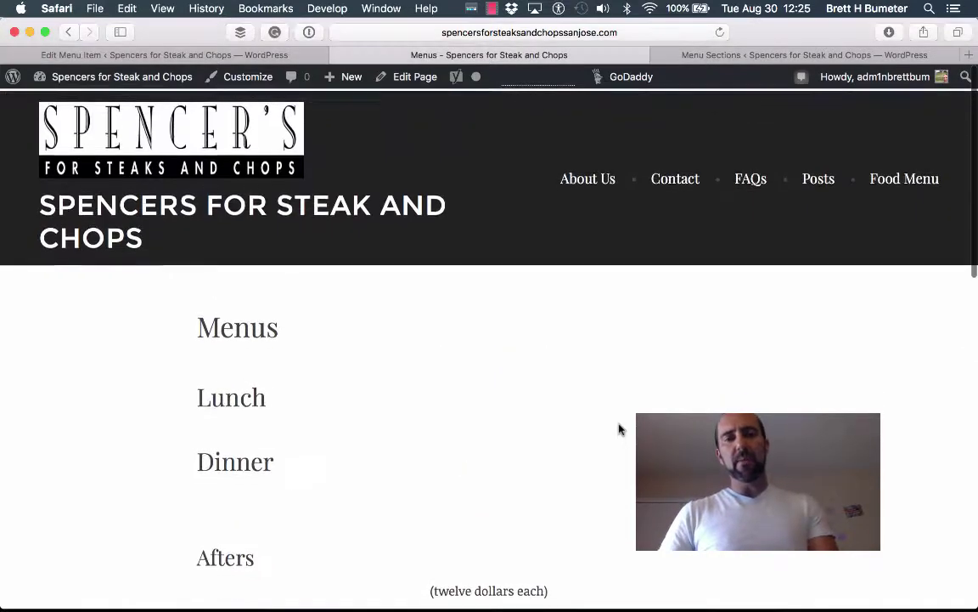
scroll(619, 430, "down", 3)
scroll(620, 430, "down", 4)
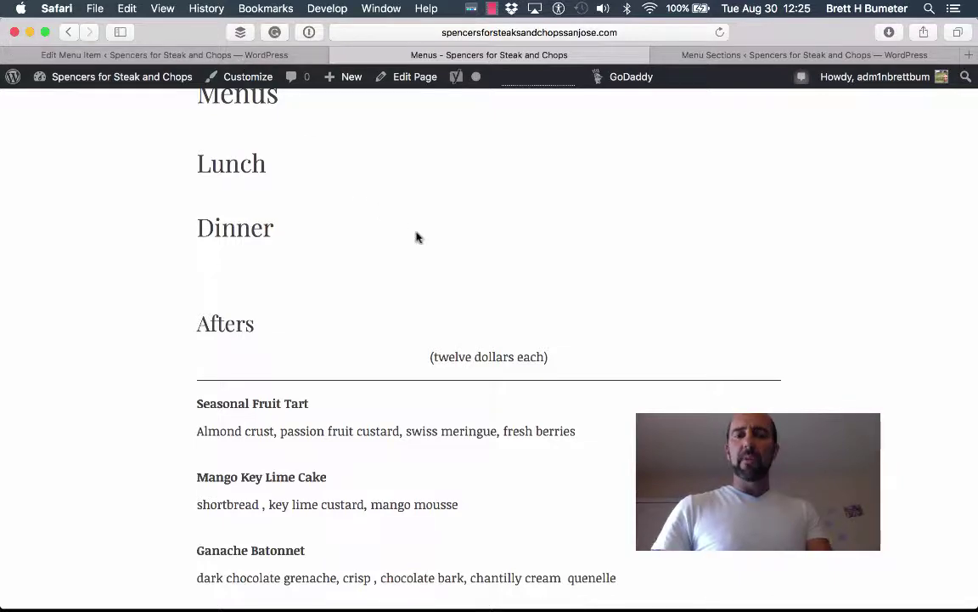
scroll(416, 237, "down", 5)
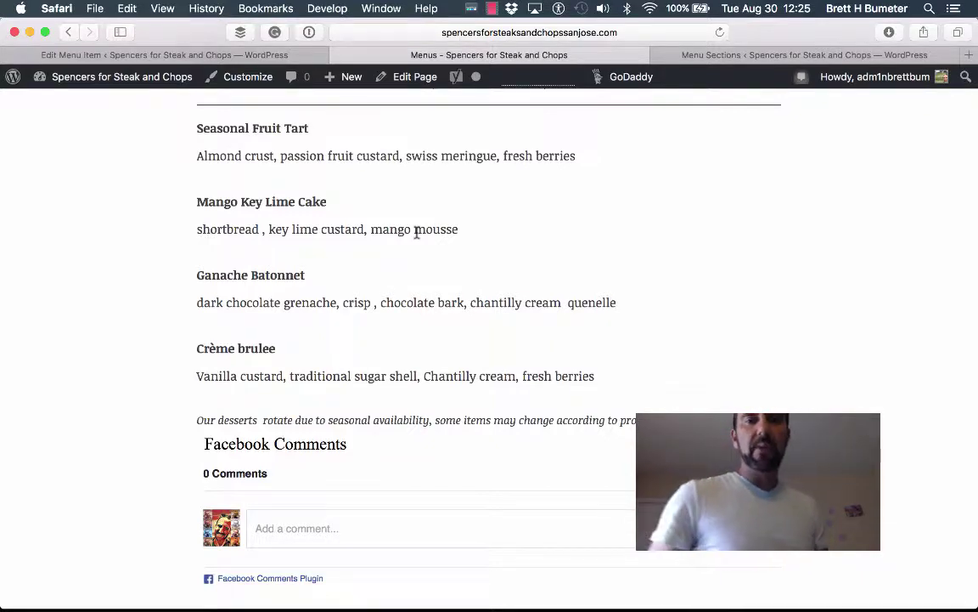
left_click(492, 11)
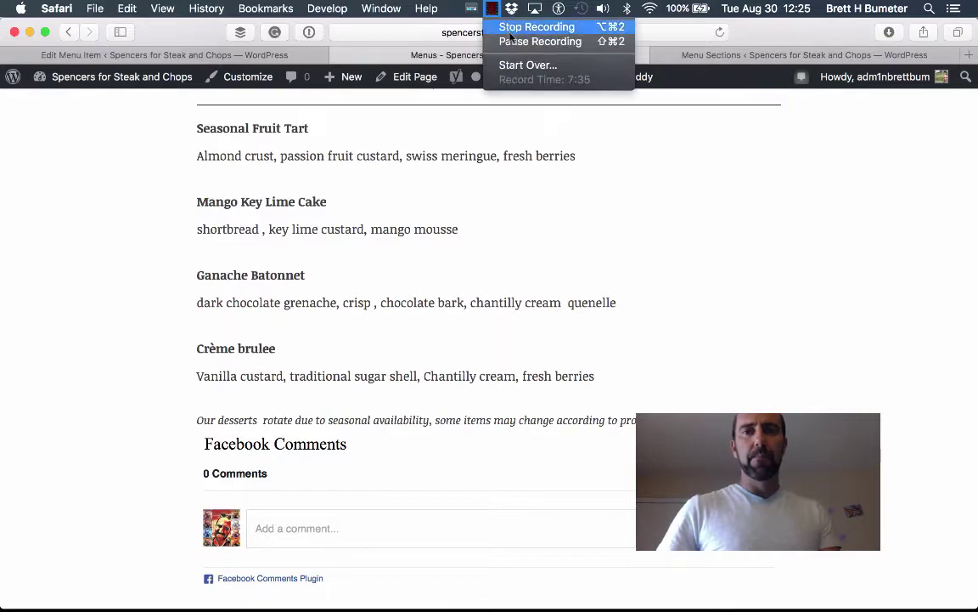